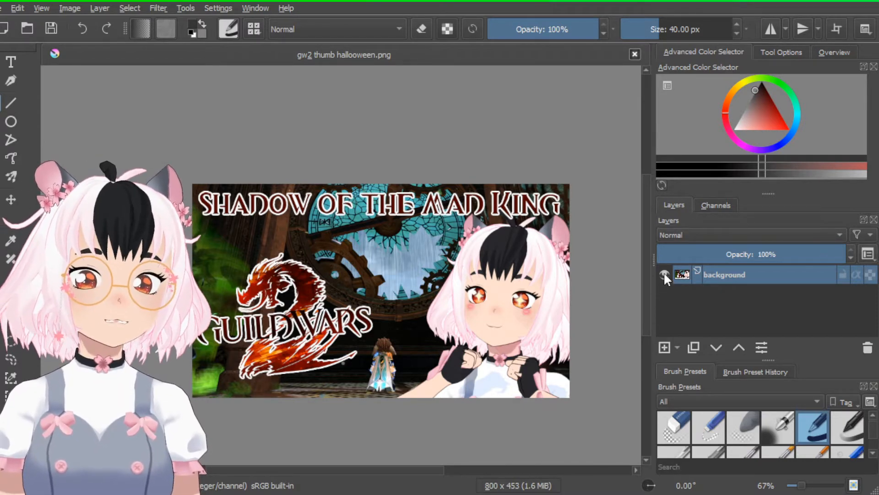
# Check the background layer's visibility and remove the old Halloween thumbnail artwork so the canvas is blank.
pyautogui.click(664, 275)
pyautogui.click(664, 275)
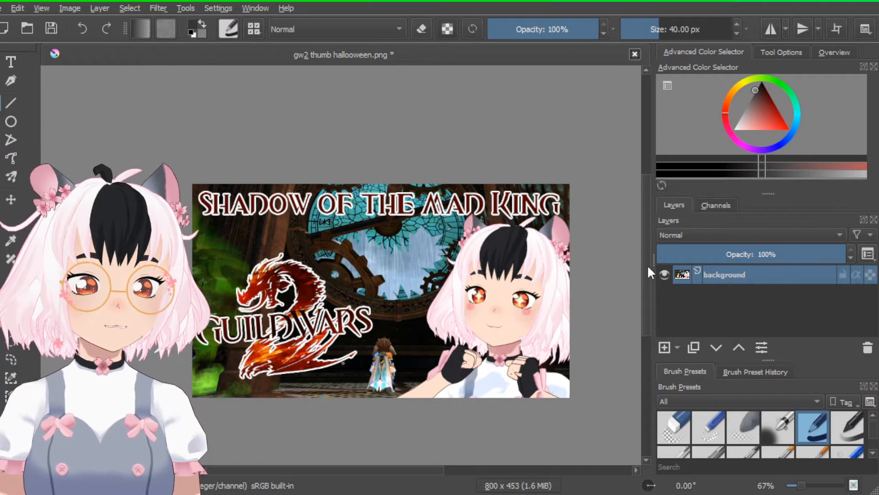
pyautogui.click(664, 274)
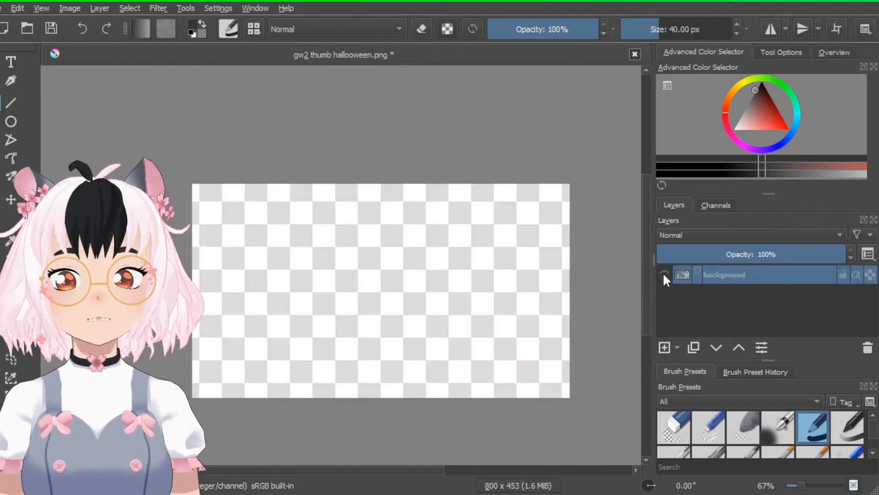
pyautogui.click(868, 348)
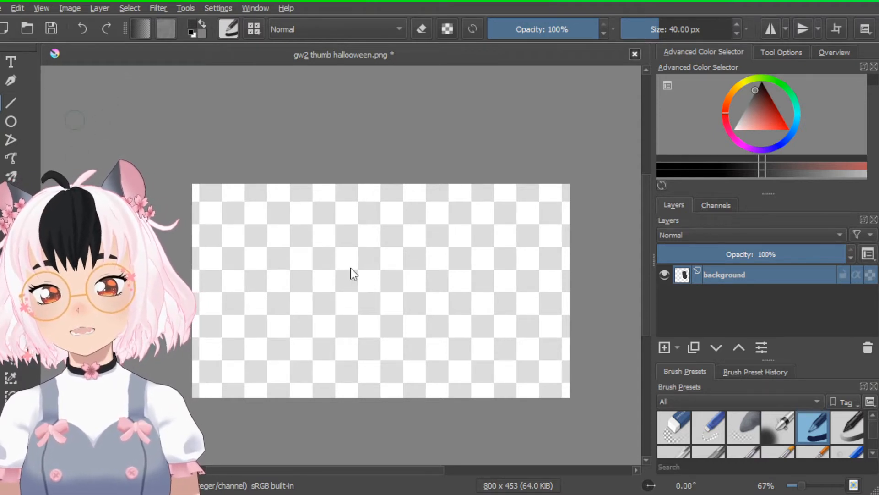
# Paste the Minecraft landscape image as a new layer, then scale and position it to fill the 800 x 453 canvas.
pyautogui.hotkey('ctrl', 'v')
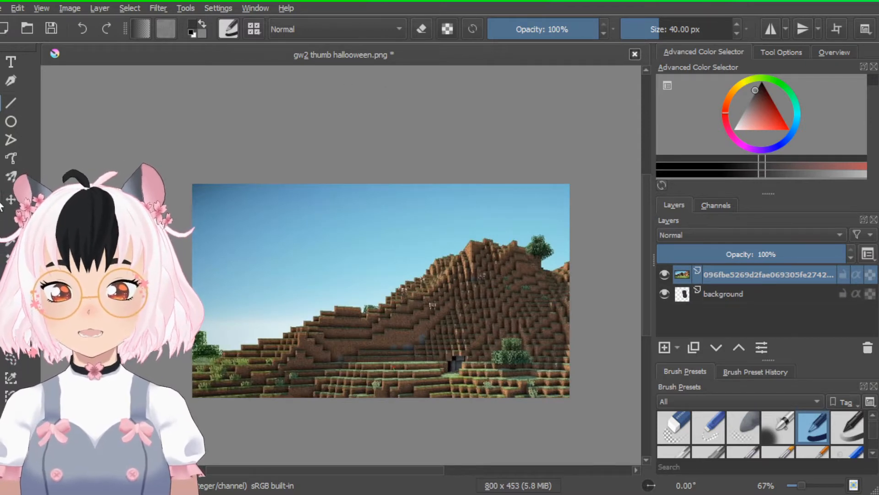
pyautogui.click(1, 204)
pyautogui.scroll(-1, 462, 303)
pyautogui.moveTo(534, 341); pyautogui.dragTo(417, 257)
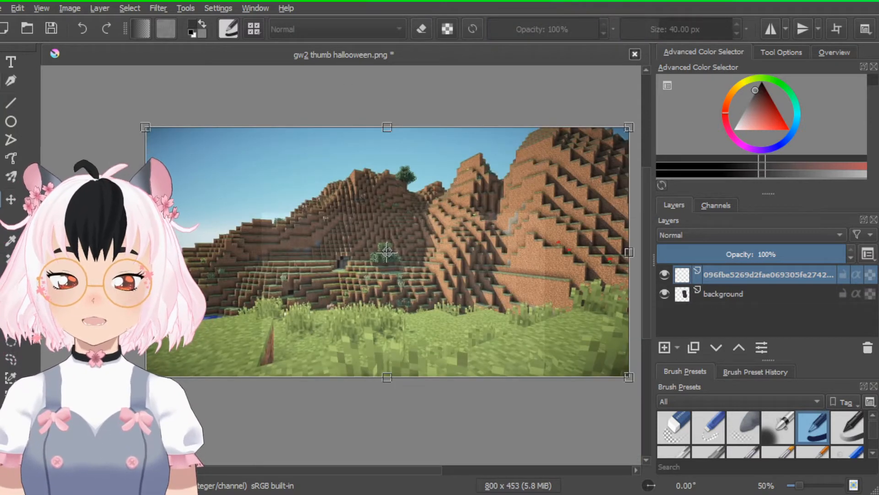
pyautogui.moveTo(629, 379); pyautogui.dragTo(430, 284)
pyautogui.moveTo(384, 202); pyautogui.dragTo(503, 299)
pyautogui.moveTo(426, 249)
pyautogui.mouseDown()
pyautogui.moveTo(411, 235)
pyautogui.moveTo(437, 250)
pyautogui.mouseUp()
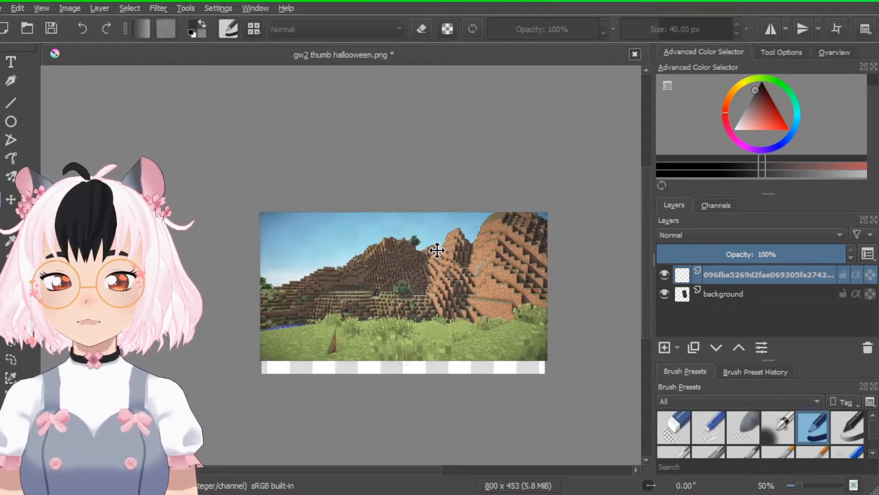
pyautogui.moveTo(259, 365); pyautogui.dragTo(233, 385)
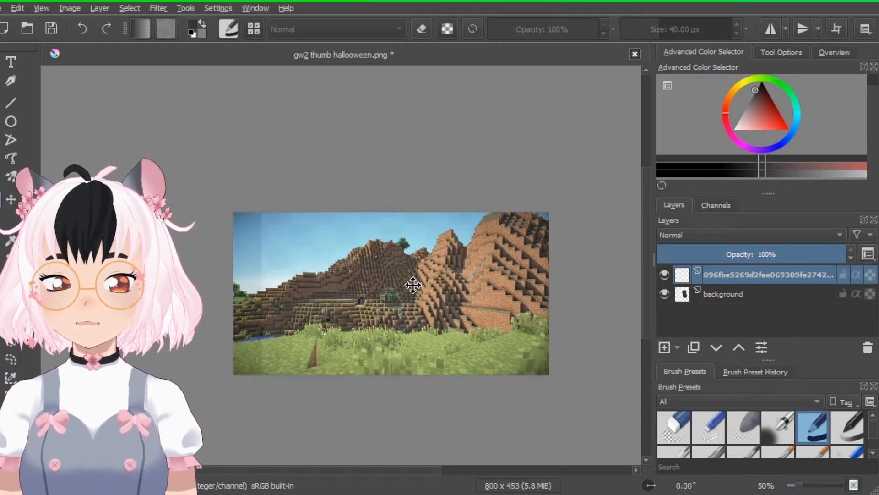
# Add the purple MINECRAFT title image as a layer, scale it slightly smaller, and place it across the thumbnail's upper edge.
pyautogui.click(724, 295)
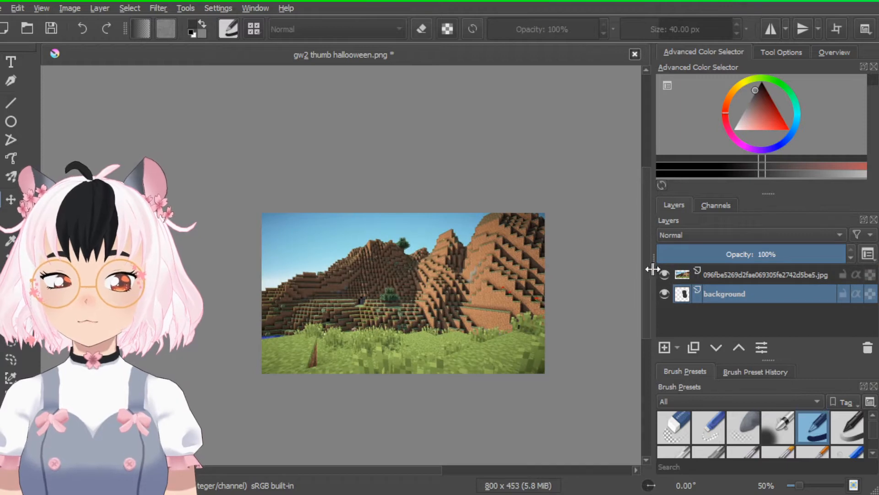
pyautogui.scroll(-2, 644, 271)
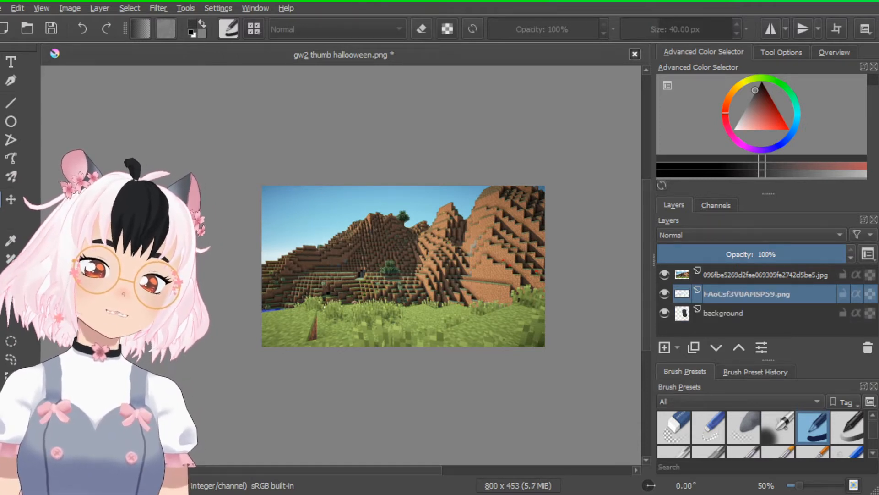
pyautogui.moveTo(491, 270); pyautogui.dragTo(458, 226)
pyautogui.hotkey('ctrl', 't')
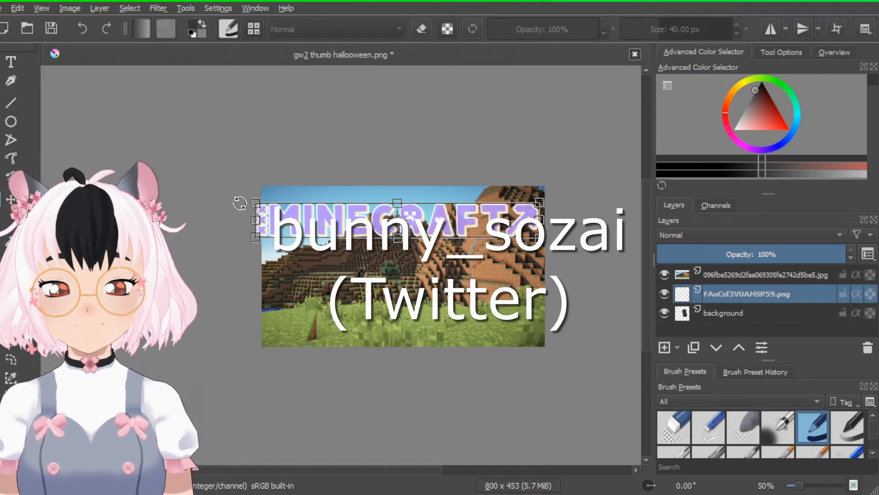
pyautogui.moveTo(256, 220); pyautogui.dragTo(279, 221)
pyautogui.moveTo(469, 230)
pyautogui.mouseDown()
pyautogui.moveTo(456, 218)
pyautogui.moveTo(462, 219)
pyautogui.mouseUp()
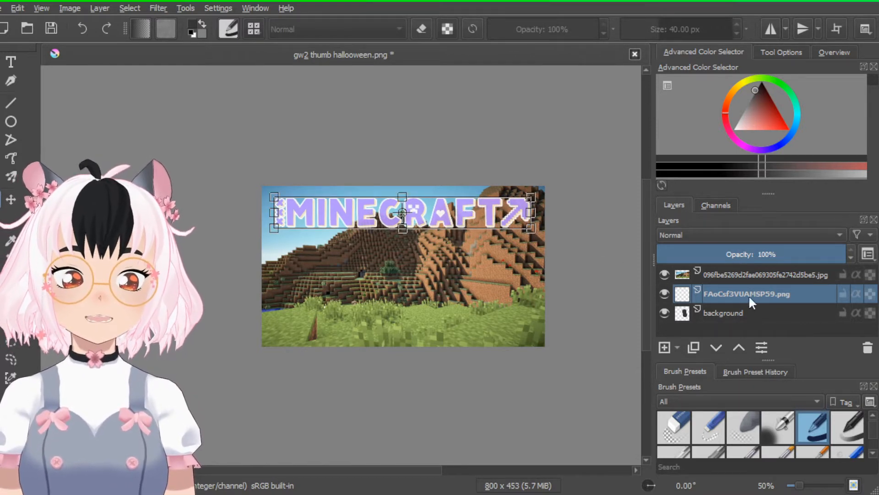
# Move the MINECRAFT title layer above the landscape layer.
pyautogui.click(751, 276)
pyautogui.hotkey('ctrl', 'z')
pyautogui.moveTo(244, 469); pyautogui.dragTo(288, 460)
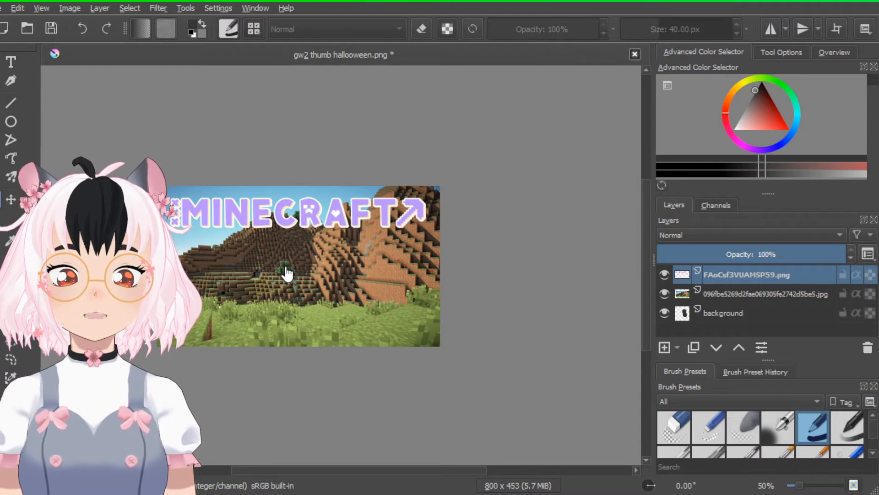
# Preview the composition at a very small size to judge the title's legibility as a thumbnail.
pyautogui.scroll(-4, 287, 273)
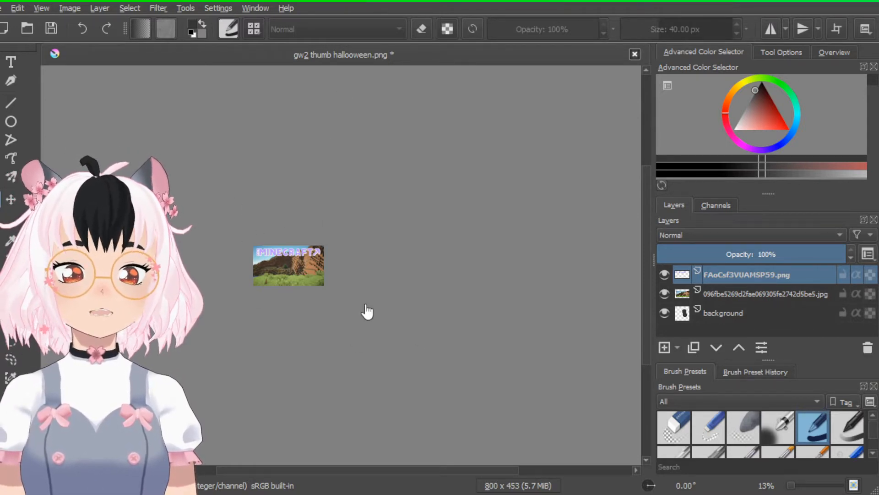
pyautogui.scroll(1, 295, 259)
pyautogui.scroll(-1, 296, 259)
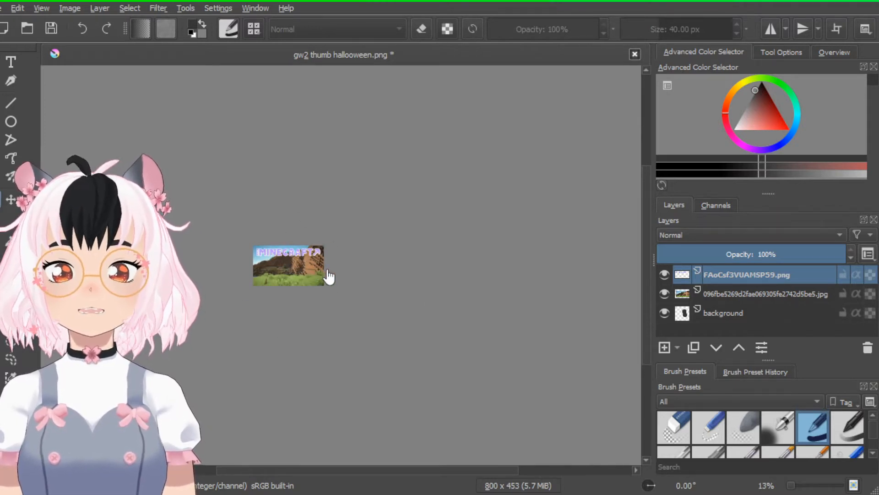
pyautogui.scroll(2, 328, 277)
pyautogui.scroll(2, 206, 261)
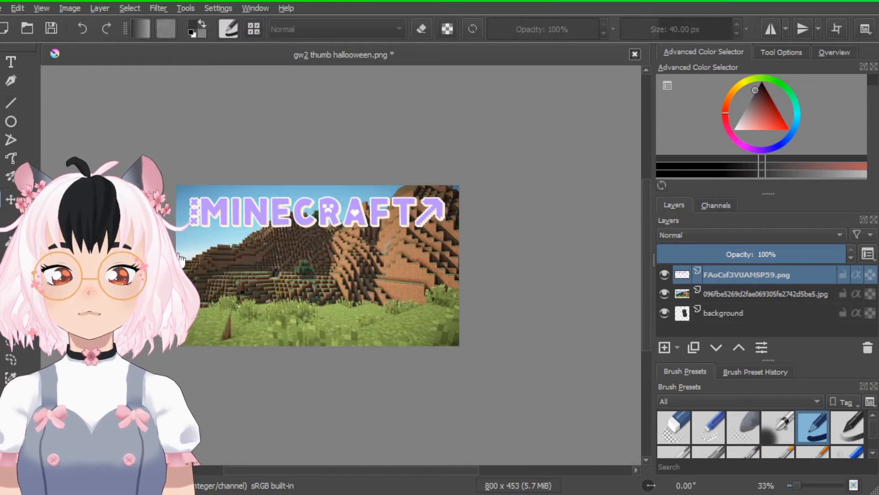
# Scale the Plains_Villager_Base.png villager down in the canvas's lower-left corner and move its layer below the title layer.
pyautogui.scroll(1, 205, 257)
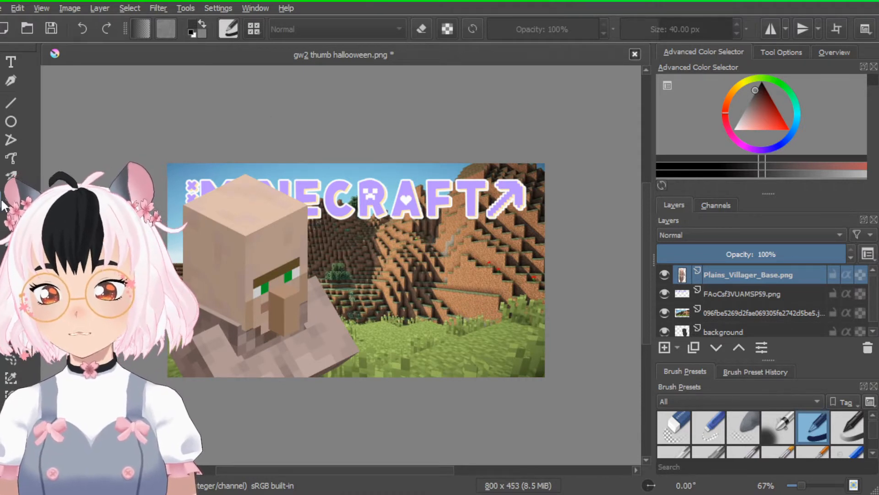
pyautogui.hotkey('ctrl', 't')
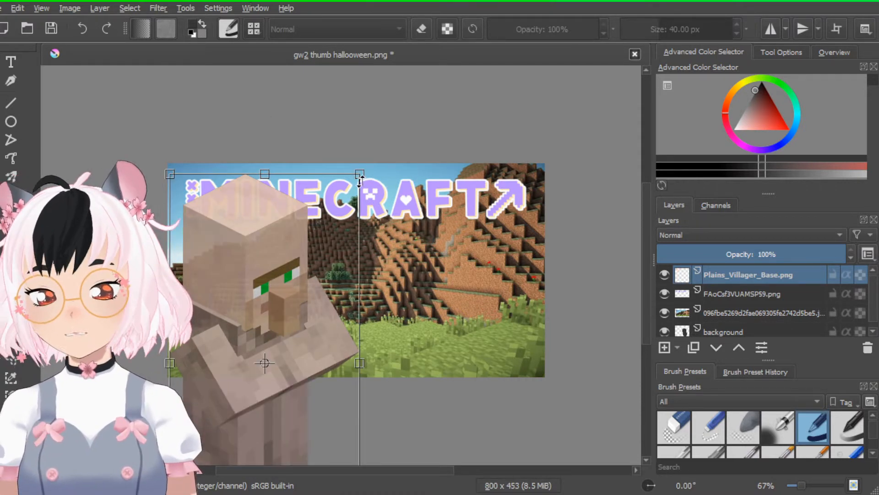
pyautogui.moveTo(360, 174); pyautogui.dragTo(311, 222)
pyautogui.moveTo(752, 274); pyautogui.dragTo(746, 306)
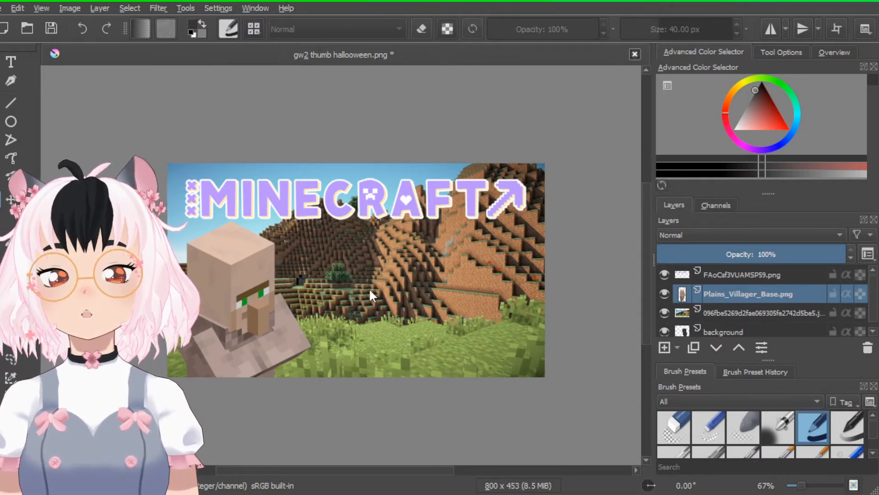
# Paste the diamond sword image, shrink it, and place it beside the villager.
pyautogui.hotkey('ctrl', 'v')
pyautogui.hotkey('ctrl', 't')
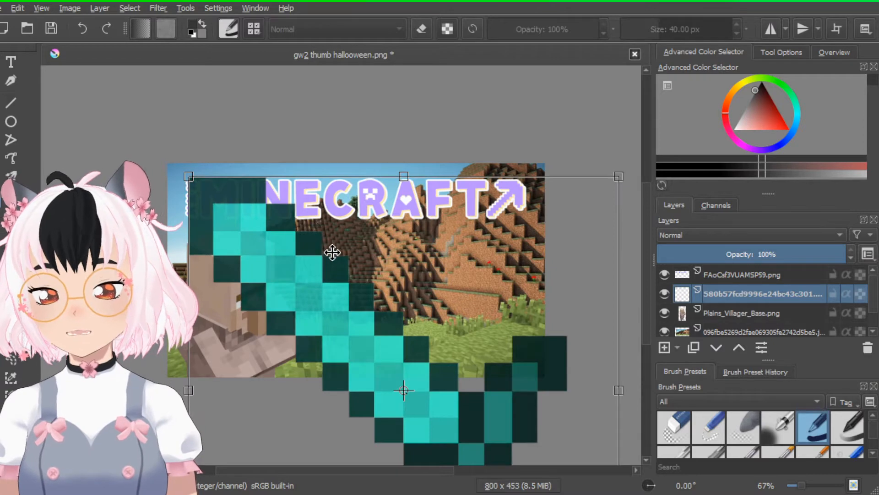
pyautogui.moveTo(334, 251); pyautogui.dragTo(331, 204)
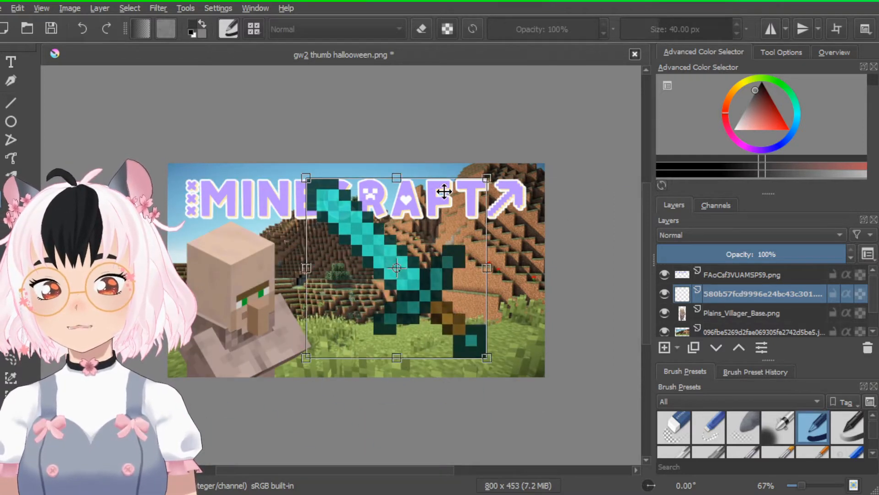
pyautogui.moveTo(488, 179); pyautogui.dragTo(421, 242)
pyautogui.moveTo(369, 293); pyautogui.dragTo(399, 304)
pyautogui.click(716, 274)
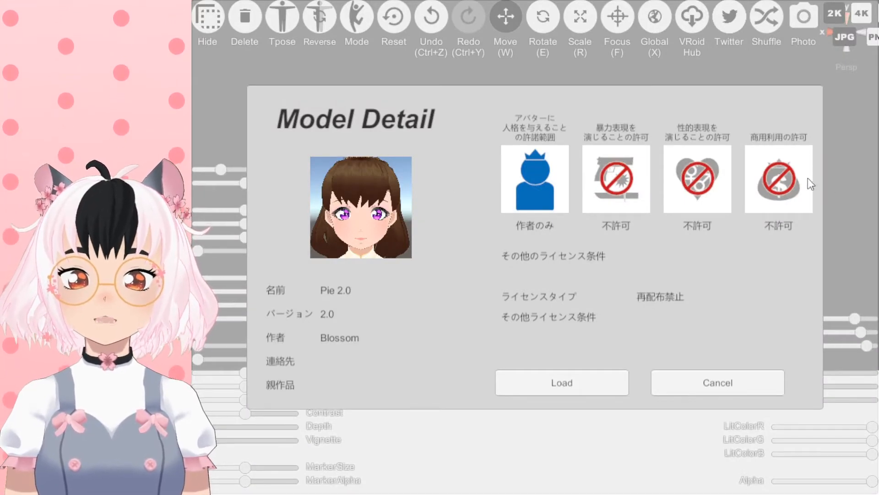
# Switch to the VRM posing app, load the Pie 2.0 model, and delete the white floor.
pyautogui.click(542, 386)
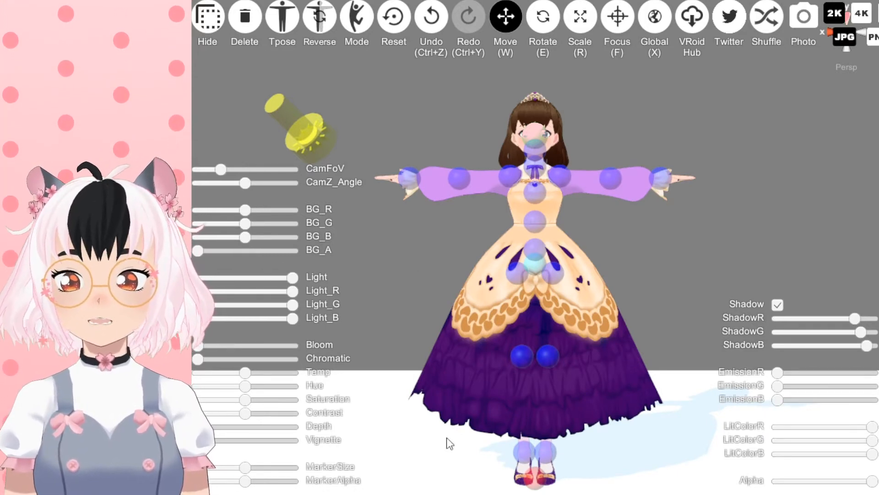
pyautogui.click(237, 27)
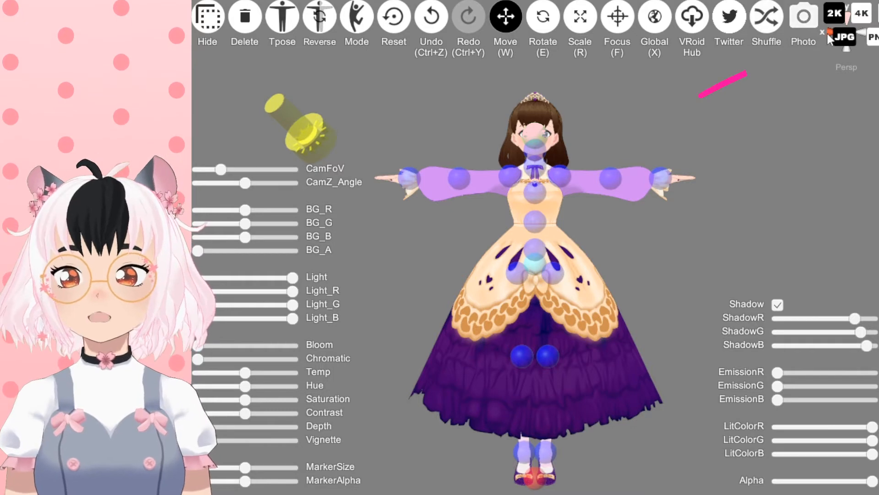
# Set the photo format to PNG and give the model a pose with one hand raised beside the head.
pyautogui.click(874, 37)
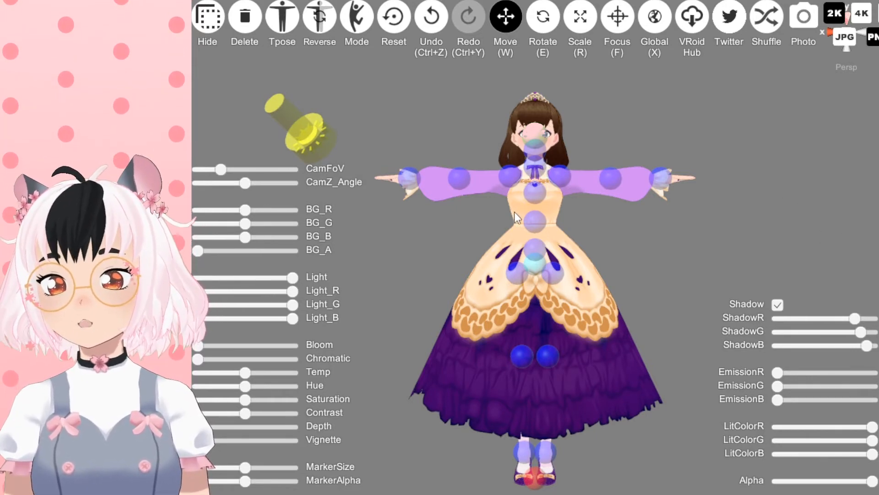
pyautogui.click(533, 222)
pyautogui.press('e')
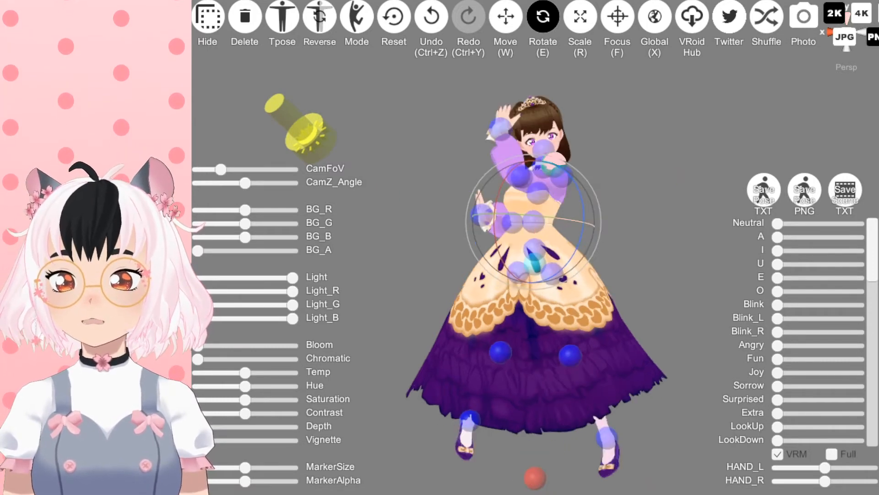
# Frame a close-up of the model's upper body from a slight angle with the waist joint selected for rotation.
pyautogui.click(822, 234)
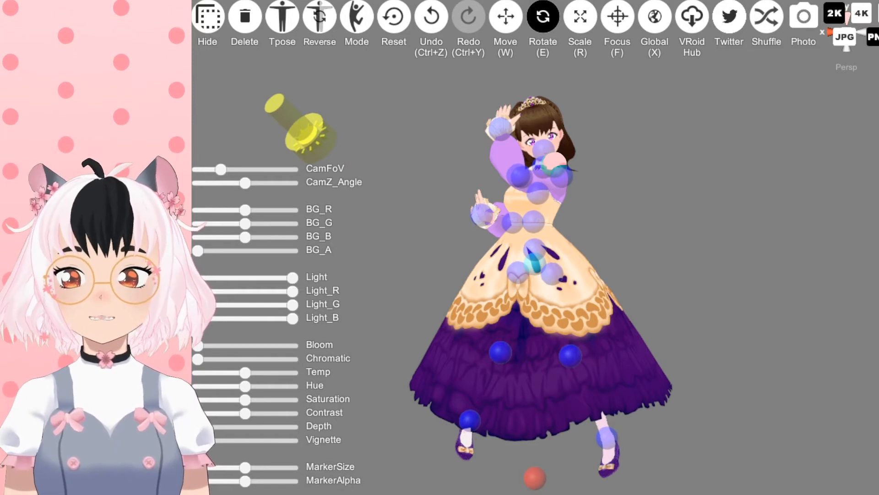
pyautogui.click(528, 221)
pyautogui.moveTo(694, 212)
pyautogui.mouseDown()
pyautogui.moveTo(624, 196)
pyautogui.moveTo(517, 202)
pyautogui.moveTo(401, 192)
pyautogui.moveTo(627, 204)
pyautogui.moveTo(736, 197)
pyautogui.moveTo(666, 196)
pyautogui.moveTo(570, 177)
pyautogui.mouseUp()
pyautogui.scroll(2, 570, 177)
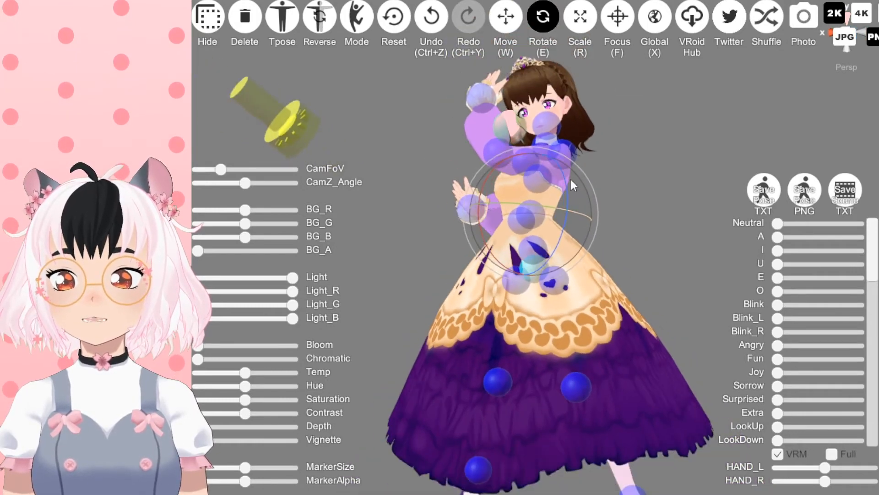
pyautogui.scroll(-1, 572, 178)
pyautogui.scroll(4, 602, 169)
pyautogui.moveTo(601, 170); pyautogui.dragTo(613, 301)
pyautogui.scroll(3, 606, 283)
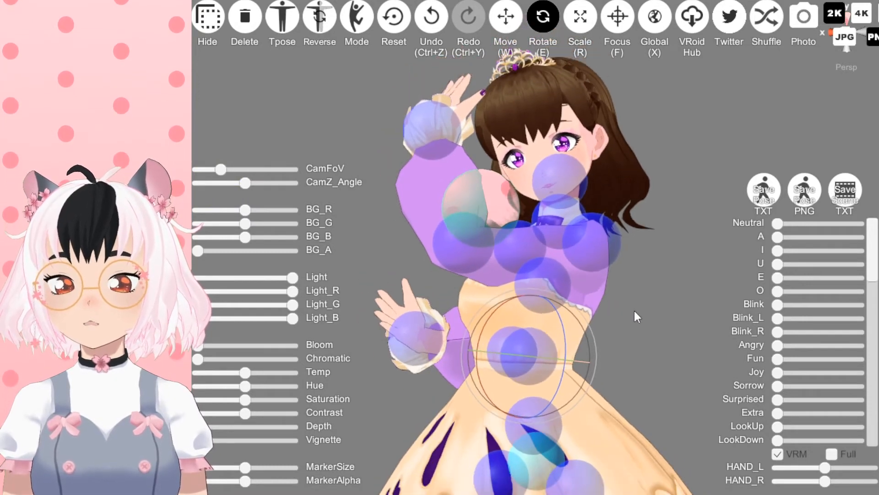
# Look through the facial expression options and set Angry to nearly its maximum.
pyautogui.scroll(-1, 818, 311)
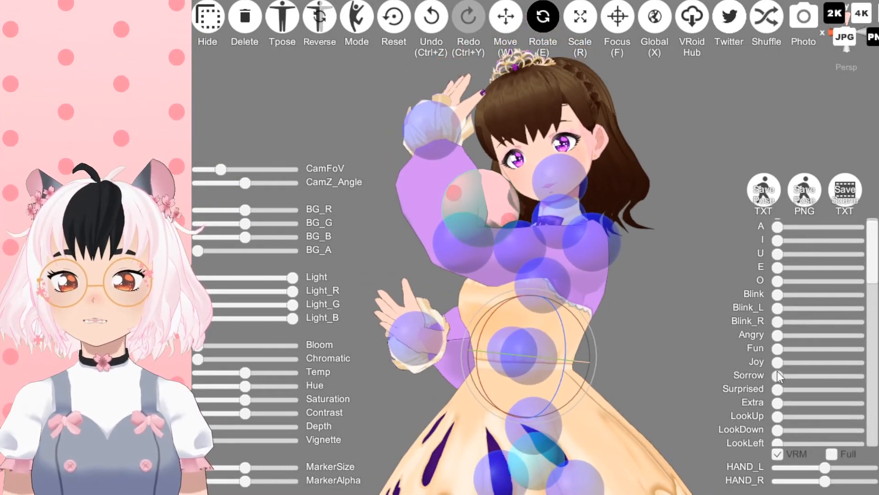
pyautogui.moveTo(779, 365)
pyautogui.mouseDown()
pyautogui.moveTo(847, 365)
pyautogui.moveTo(778, 363)
pyautogui.moveTo(820, 348)
pyautogui.moveTo(855, 348)
pyautogui.moveTo(778, 348)
pyautogui.mouseUp()
pyautogui.scroll(-20, 794, 327)
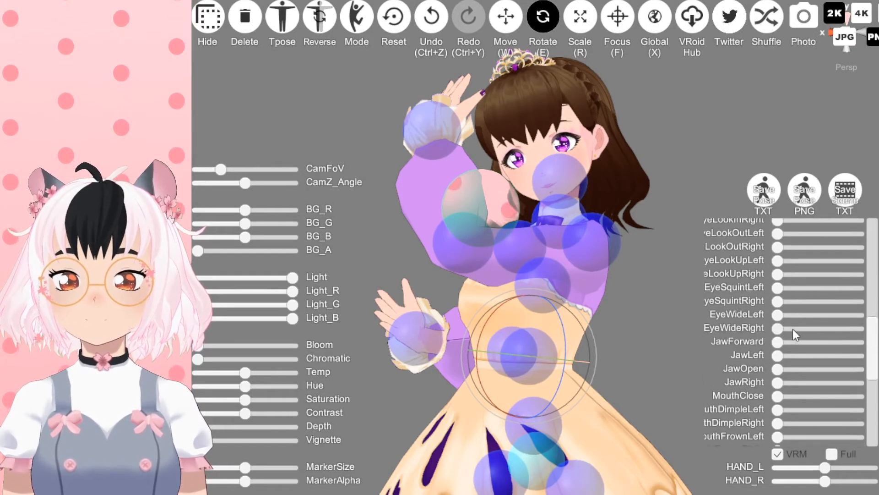
pyautogui.scroll(-5, 793, 332)
pyautogui.scroll(20, 820, 355)
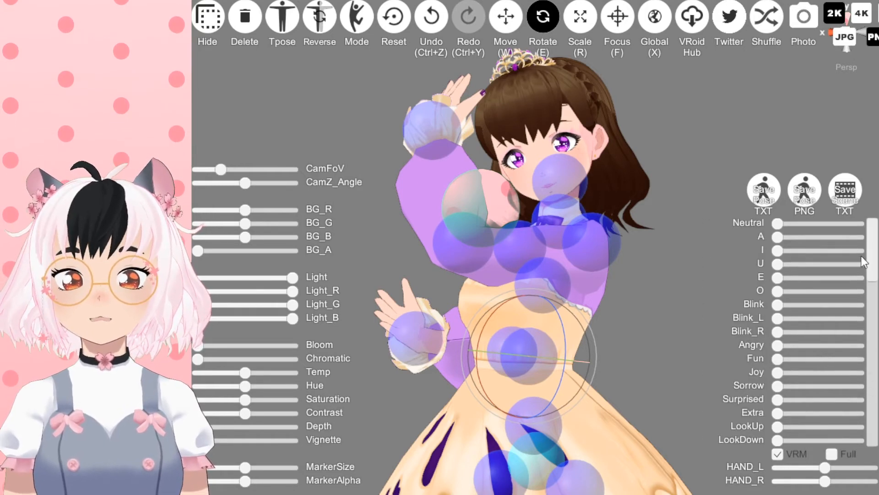
pyautogui.moveTo(873, 255); pyautogui.dragTo(863, 224)
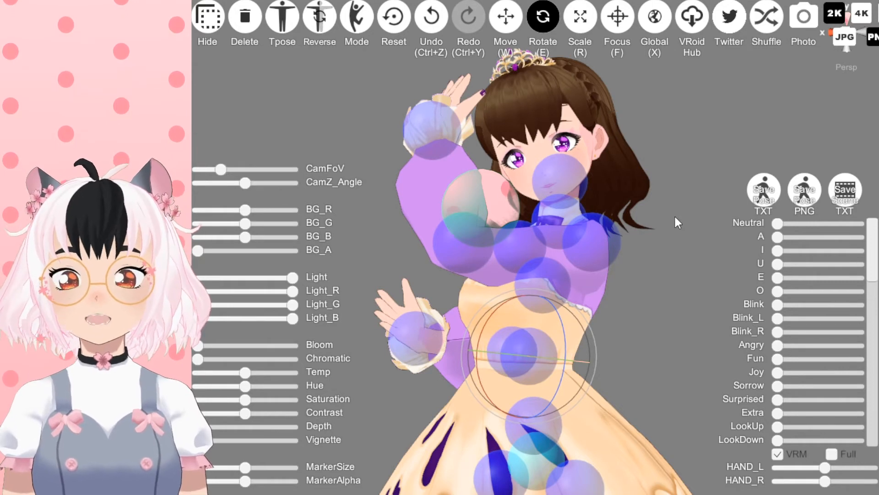
pyautogui.moveTo(776, 347); pyautogui.dragTo(860, 347)
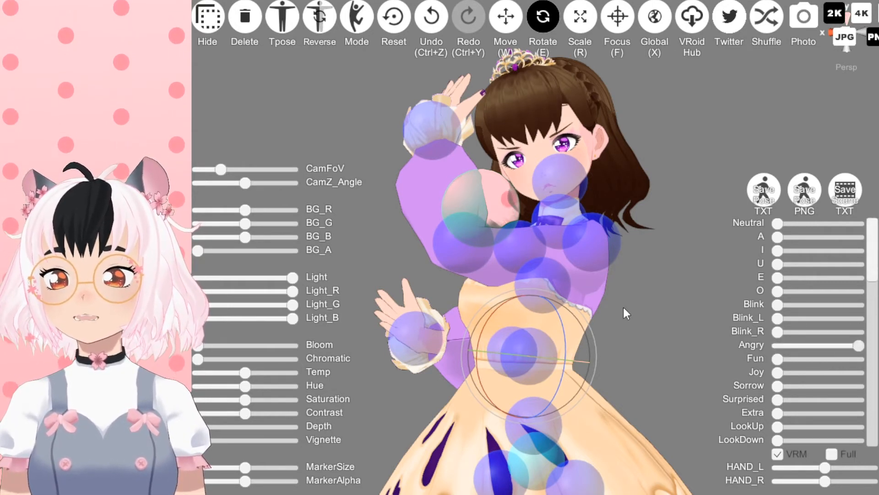
# Rotate the model's left shoulder joint to bring the raised arm down in front of the waist with the elbow away from the torso.
pyautogui.click(595, 258)
pyautogui.moveTo(522, 209); pyautogui.dragTo(551, 273)
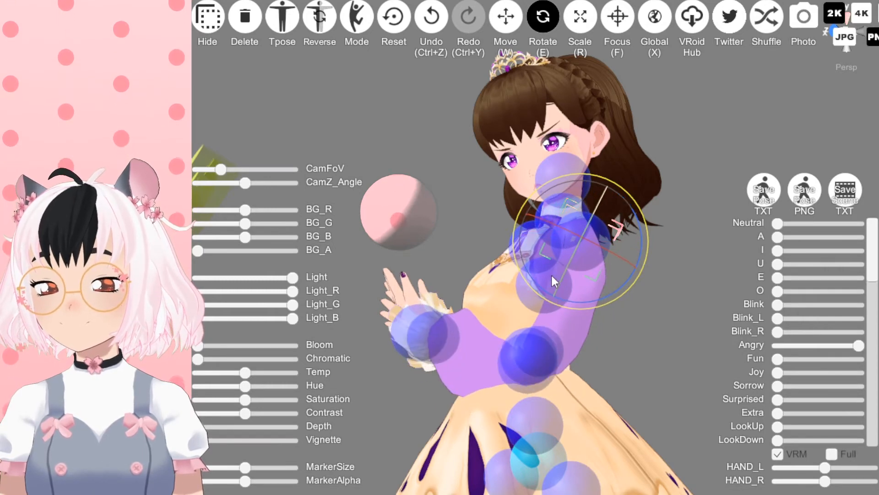
pyautogui.moveTo(574, 324); pyautogui.dragTo(688, 324)
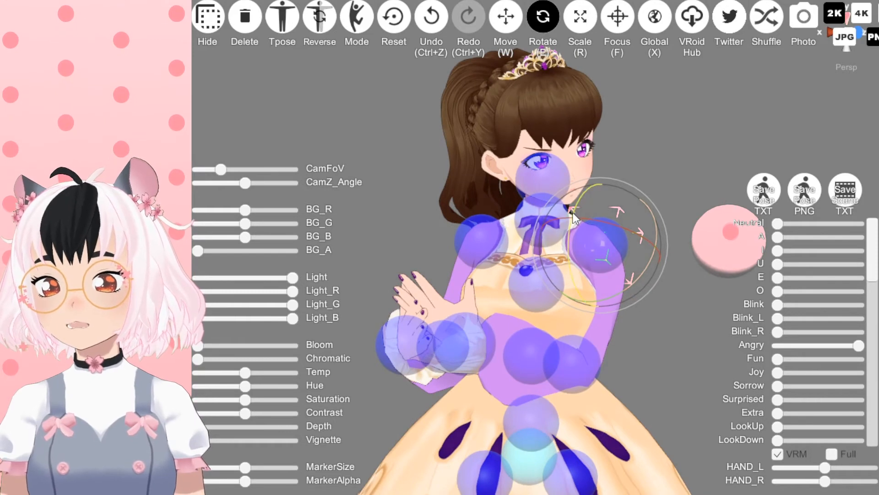
pyautogui.moveTo(578, 218)
pyautogui.mouseDown()
pyautogui.moveTo(594, 219)
pyautogui.moveTo(585, 216)
pyautogui.mouseUp()
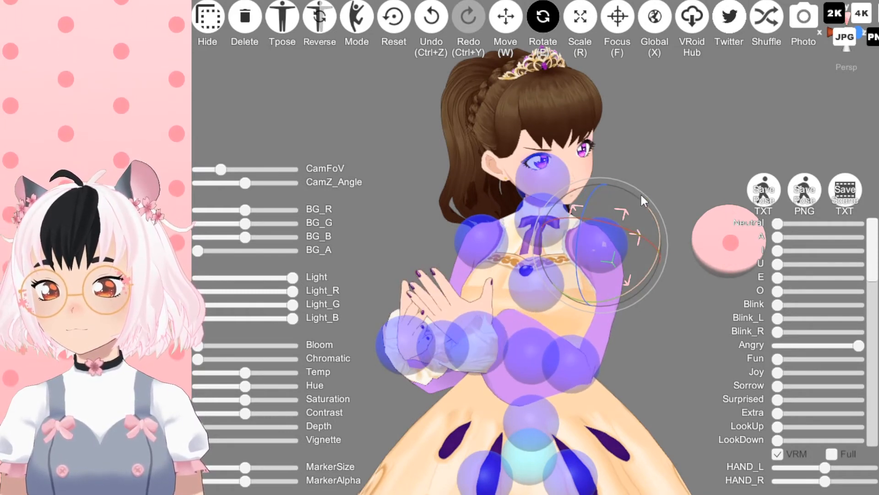
pyautogui.moveTo(644, 194); pyautogui.dragTo(636, 158)
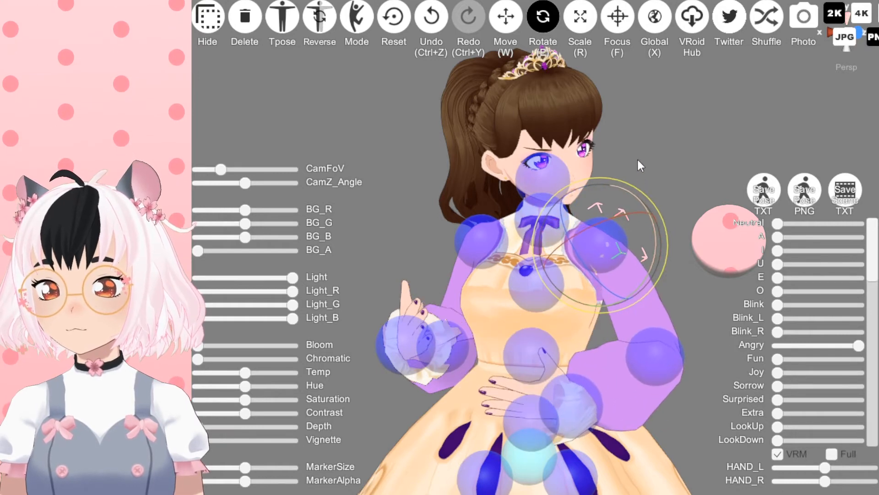
# Curl the hands into fists with HAND_L at maximum and HAND_R most of the way, and fine-tune the left arm's rotation.
pyautogui.moveTo(826, 480); pyautogui.dragTo(854, 476)
pyautogui.moveTo(826, 467); pyautogui.dragTo(874, 467)
pyautogui.moveTo(693, 403); pyautogui.dragTo(557, 338)
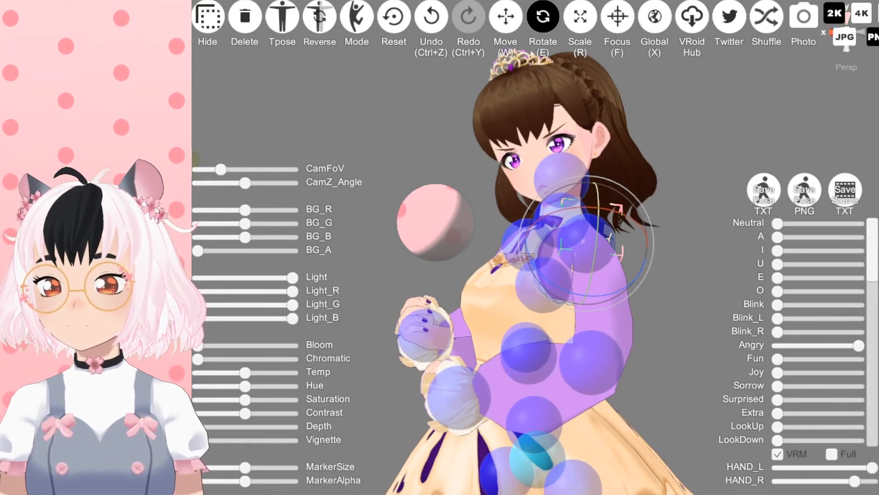
pyautogui.click(630, 336)
pyautogui.moveTo(625, 322); pyautogui.dragTo(642, 288)
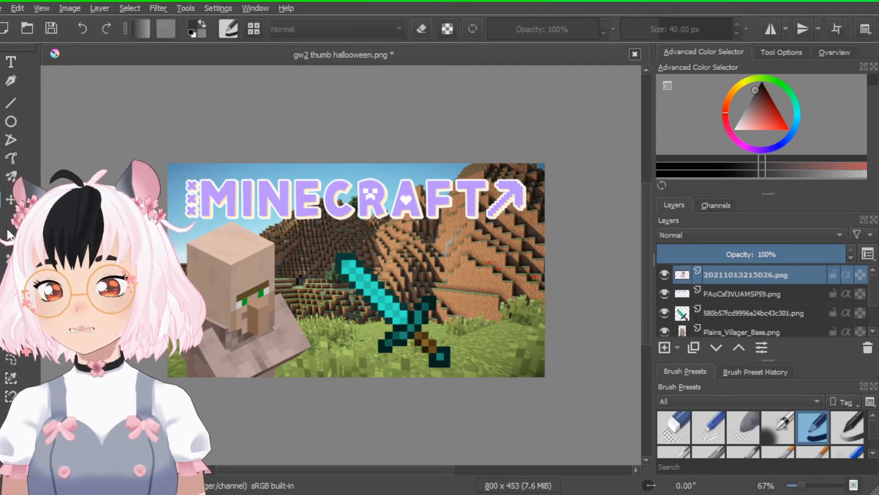
# Switch to Krita, shrink the character layer 20211013215026.png, and move it to the right side of the thumbnail.
pyautogui.moveTo(556, 290); pyautogui.dragTo(203, 202)
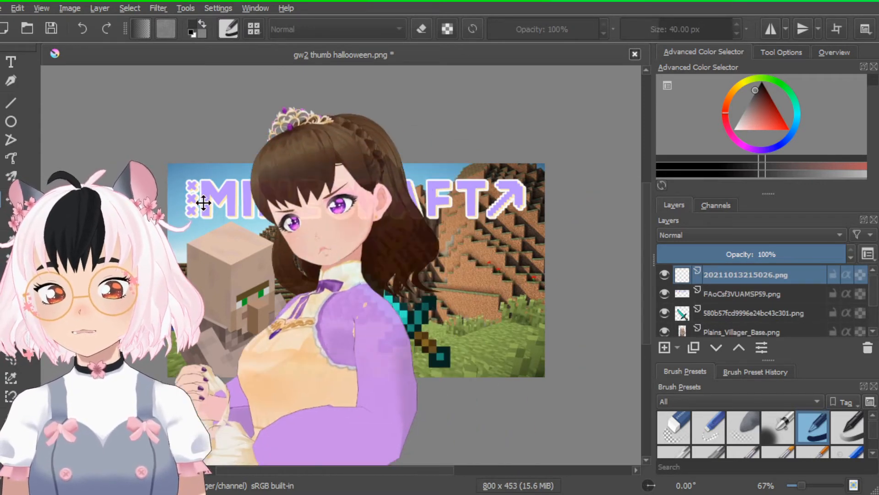
pyautogui.hotkey('ctrl', 't')
pyautogui.scroll(-2, 232, 197)
pyautogui.moveTo(359, 147); pyautogui.dragTo(248, 298)
pyautogui.moveTo(215, 347); pyautogui.dragTo(359, 237)
pyautogui.scroll(1, 352, 249)
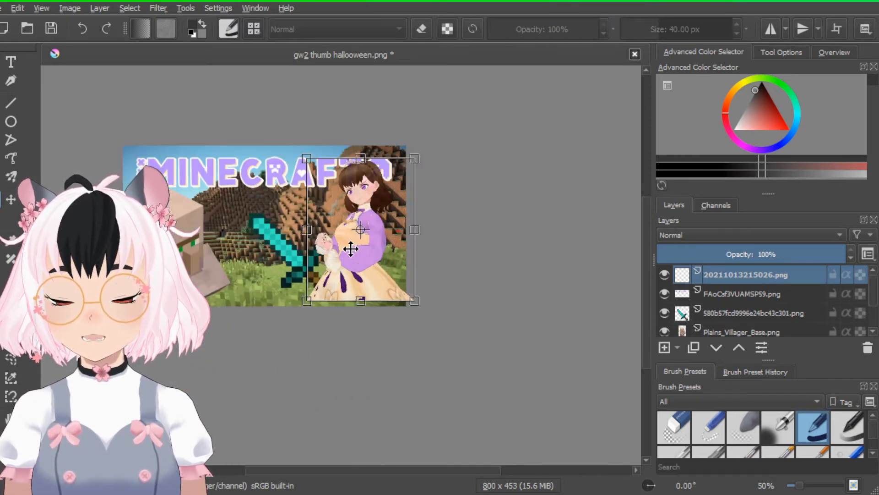
# Enlarge the character and place it in the thumbnail's lower right corner with the skirt running past the bottom edge.
pyautogui.scroll(2, 351, 249)
pyautogui.moveTo(372, 163); pyautogui.dragTo(317, 261)
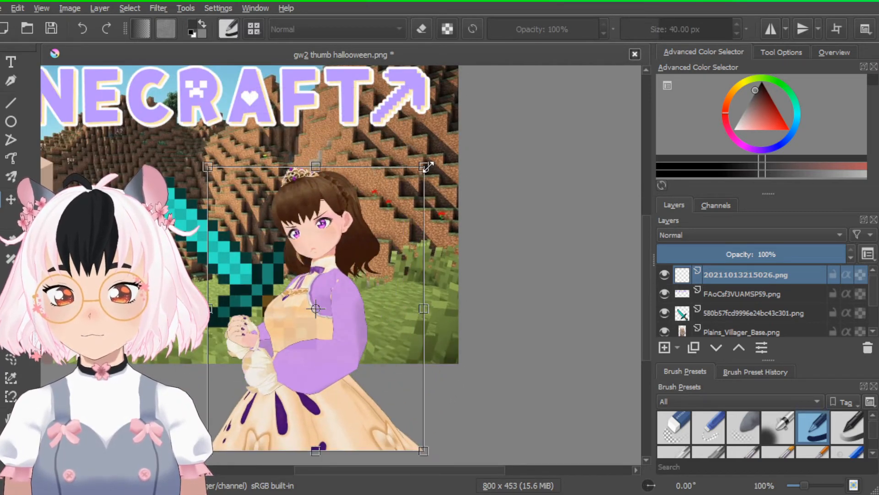
pyautogui.moveTo(426, 167); pyautogui.dragTo(539, 108)
pyautogui.moveTo(396, 159); pyautogui.dragTo(401, 163)
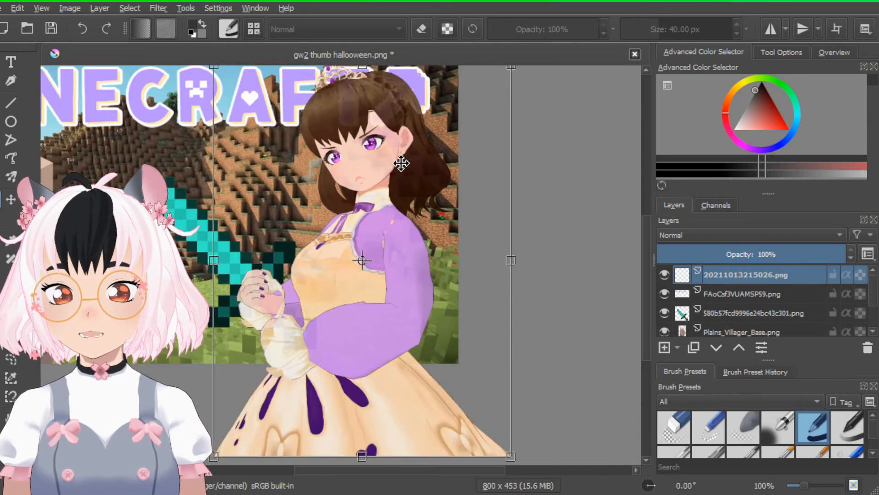
pyautogui.scroll(-1, 401, 163)
pyautogui.scroll(1, 646, 243)
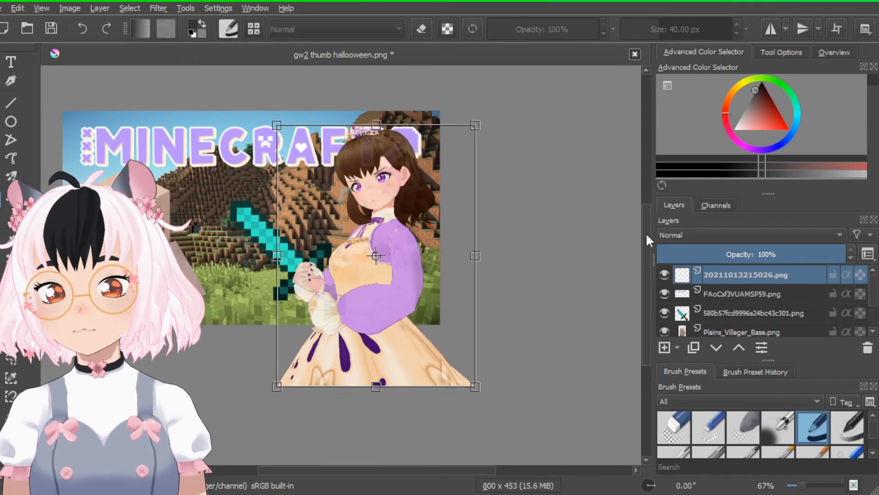
pyautogui.moveTo(404, 237); pyautogui.dragTo(409, 252)
# Put the character layer below the Minecraft title layer and move the title up close to the thumbnail's top edge.
pyautogui.click(716, 293)
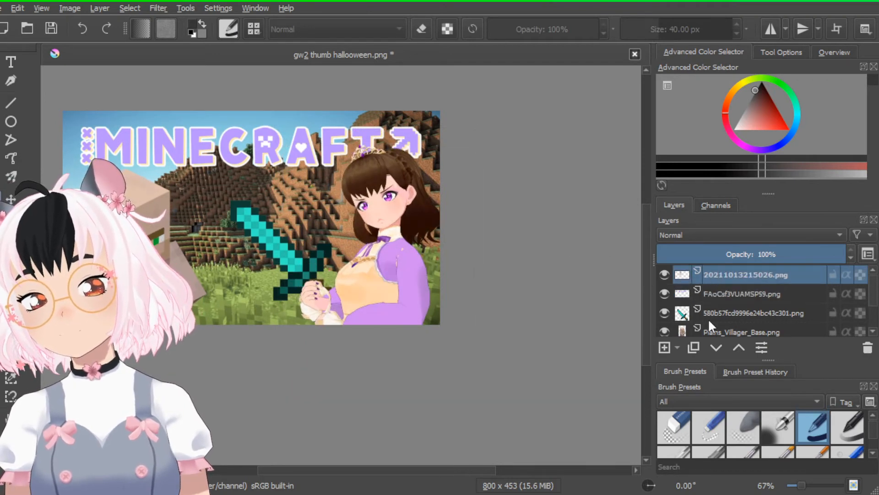
pyautogui.click(717, 353)
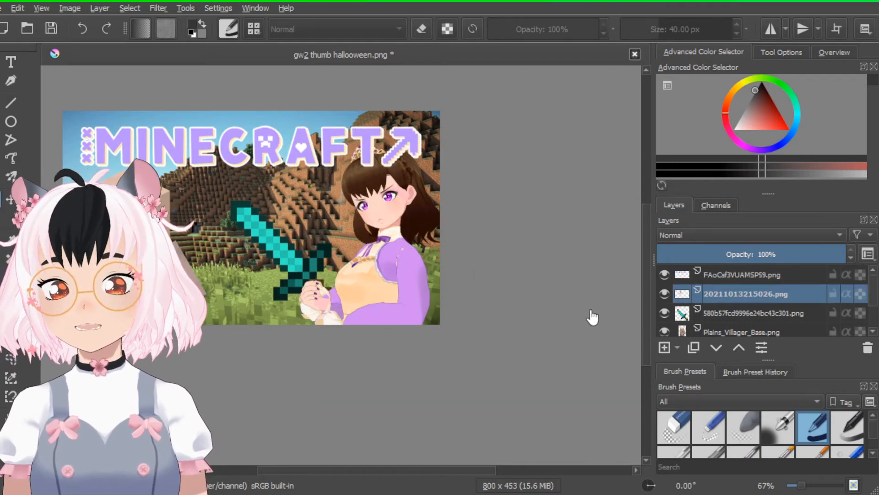
pyautogui.click(722, 276)
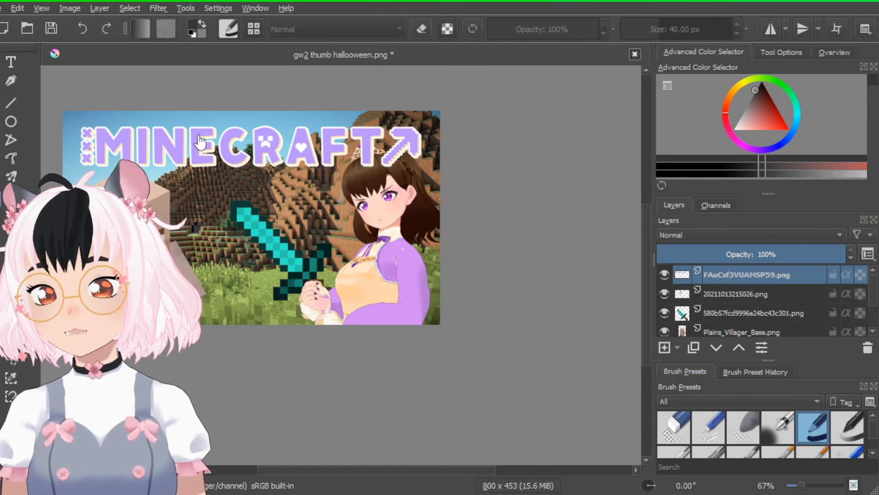
pyautogui.moveTo(219, 137); pyautogui.dragTo(213, 127)
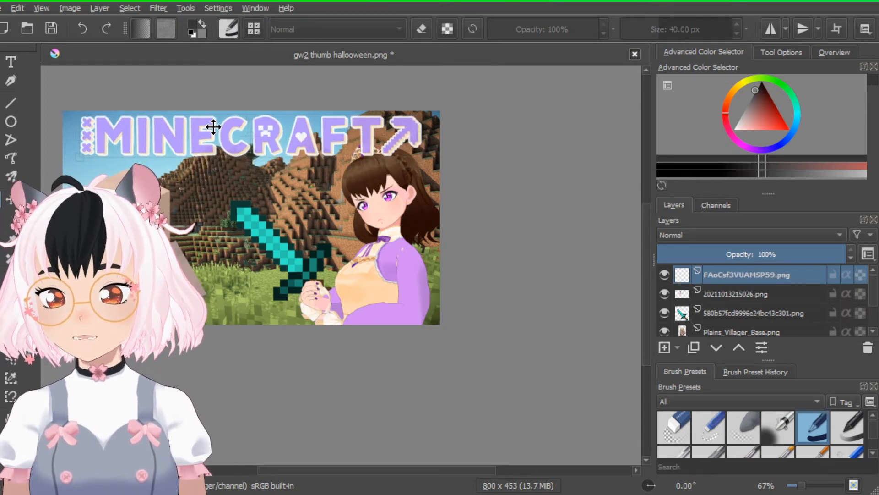
# Raise the diamond sword layer above the character layer.
pyautogui.click(721, 293)
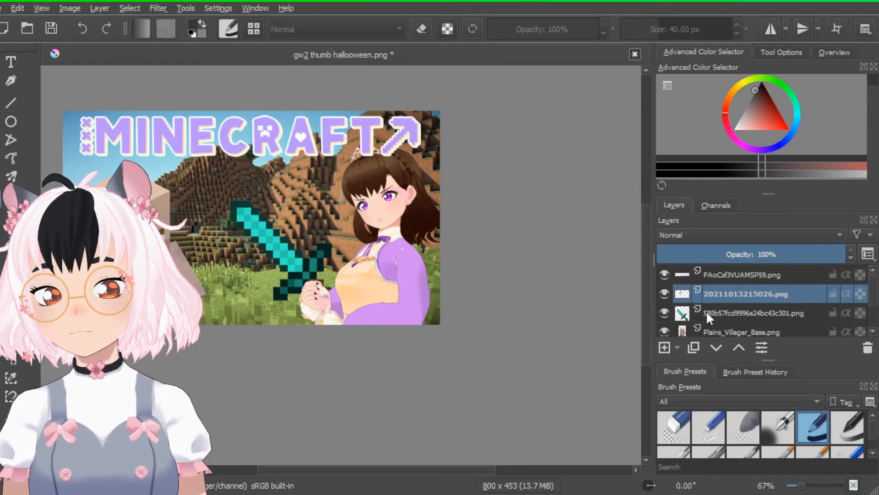
pyautogui.click(727, 319)
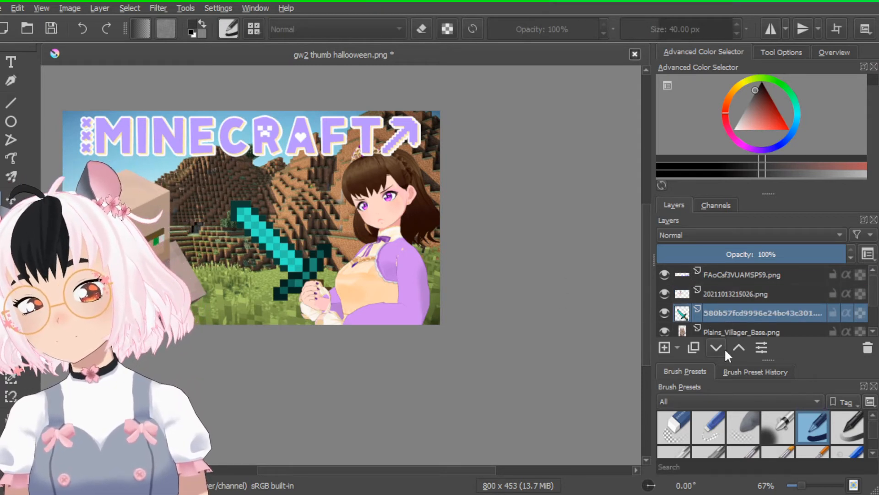
pyautogui.click(738, 347)
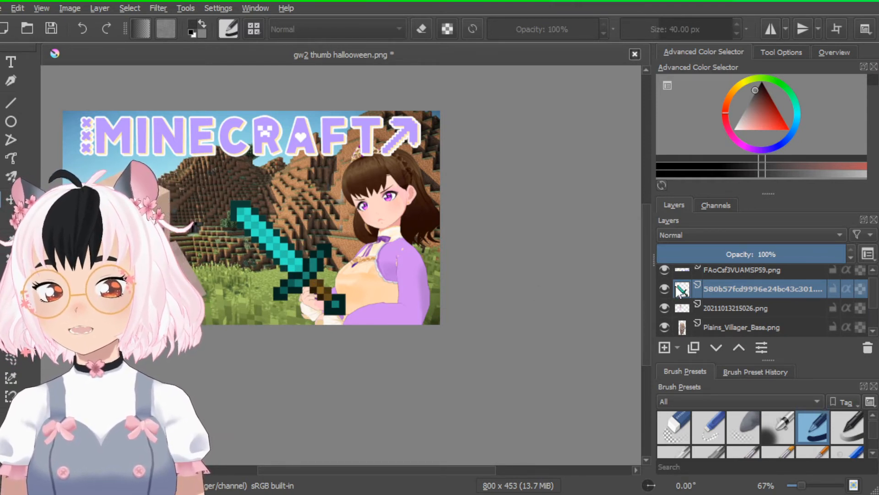
# Transform the sword so it stands nearly upright with its handle over the character's closed hand.
pyautogui.scroll(1, 289, 275)
pyautogui.click(241, 212)
pyautogui.moveTo(411, 136); pyautogui.dragTo(442, 190)
pyautogui.moveTo(312, 214); pyautogui.dragTo(332, 195)
pyautogui.moveTo(469, 179); pyautogui.dragTo(470, 215)
pyautogui.moveTo(358, 223)
pyautogui.mouseDown()
pyautogui.moveTo(375, 226)
pyautogui.moveTo(369, 213)
pyautogui.mouseUp()
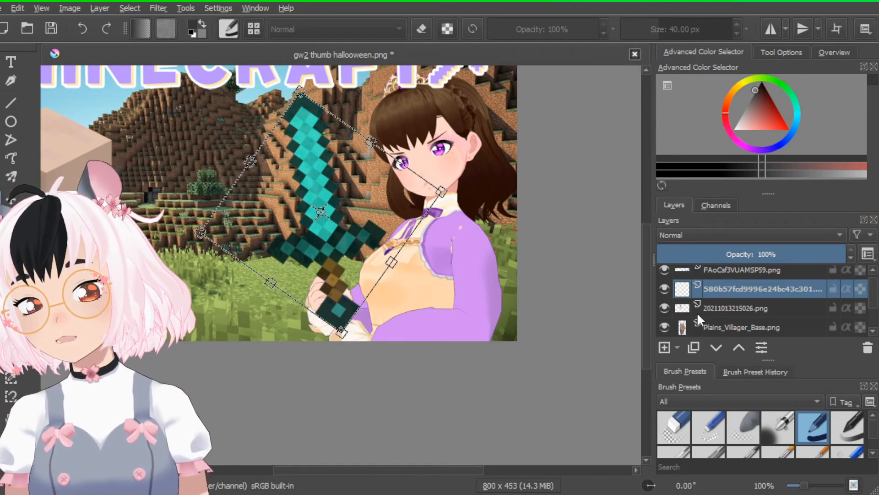
# Hide the sword, outline the character's fingers with a freehand selection, and paste a copy of them on a new layer.
pyautogui.click(664, 289)
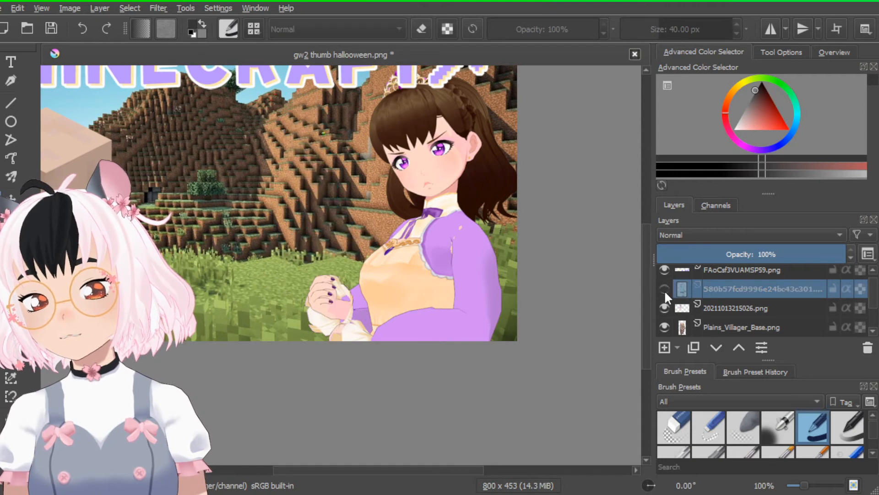
pyautogui.click(667, 305)
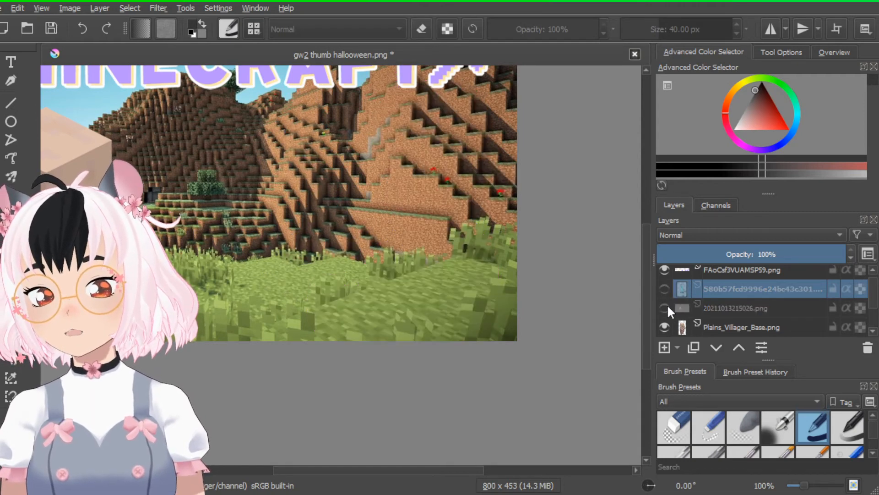
pyautogui.click(667, 305)
pyautogui.click(687, 309)
pyautogui.scroll(3, 302, 334)
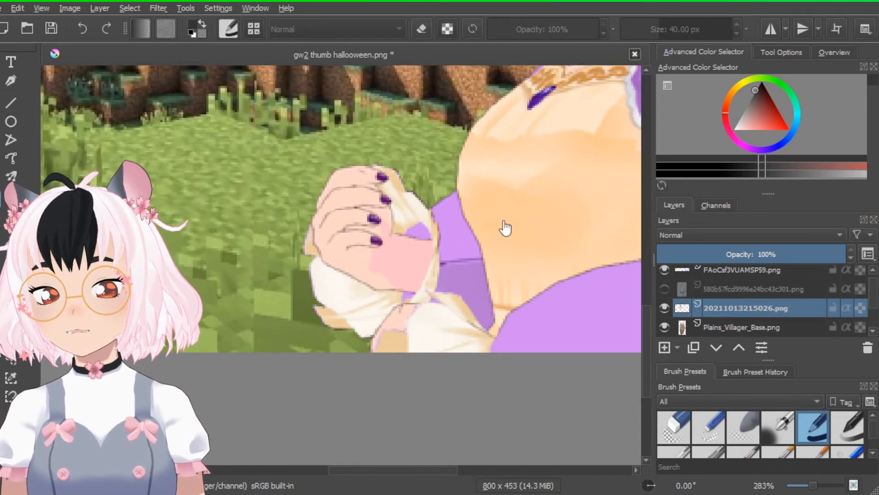
pyautogui.scroll(2, 643, 314)
pyautogui.scroll(3, 420, 251)
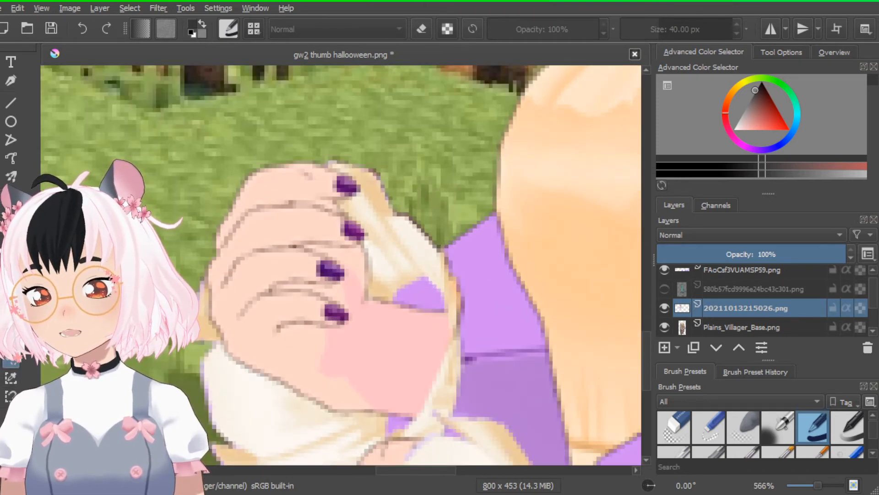
pyautogui.moveTo(294, 325)
pyautogui.mouseDown()
pyautogui.moveTo(351, 323)
pyautogui.moveTo(334, 296)
pyautogui.moveTo(280, 285)
pyautogui.moveTo(345, 279)
pyautogui.moveTo(347, 268)
pyautogui.moveTo(313, 248)
pyautogui.moveTo(339, 249)
pyautogui.moveTo(365, 235)
pyautogui.moveTo(329, 205)
pyautogui.moveTo(308, 201)
pyautogui.moveTo(356, 198)
pyautogui.moveTo(363, 188)
pyautogui.moveTo(321, 162)
pyautogui.moveTo(285, 155)
pyautogui.moveTo(236, 164)
pyautogui.moveTo(200, 194)
pyautogui.moveTo(183, 245)
pyautogui.moveTo(186, 288)
pyautogui.moveTo(236, 364)
pyautogui.moveTo(277, 343)
pyautogui.moveTo(281, 326)
pyautogui.mouseUp()
pyautogui.hotkey('ctrl', 'c')
pyautogui.hotkey('ctrl', 'v')
# Show the sword again, raise the pasted fingers layer above it, and clear the selection.
pyautogui.scroll(-5, 270, 240)
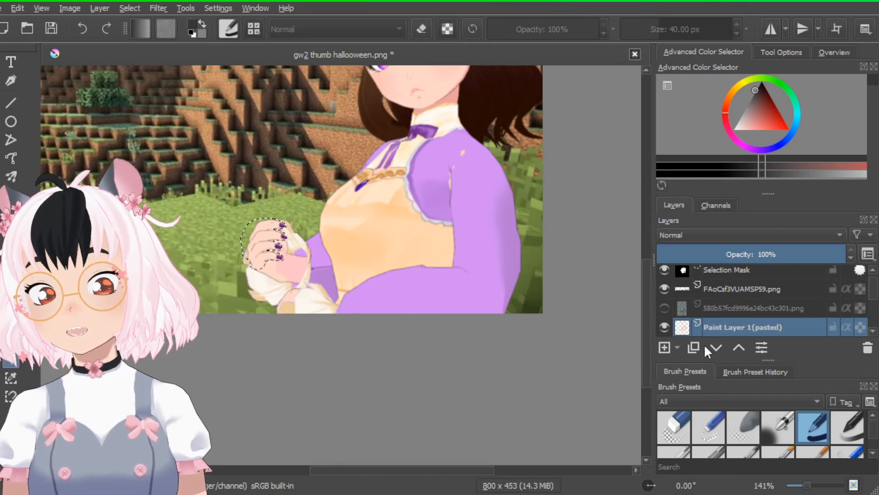
pyautogui.click(665, 308)
pyautogui.click(741, 350)
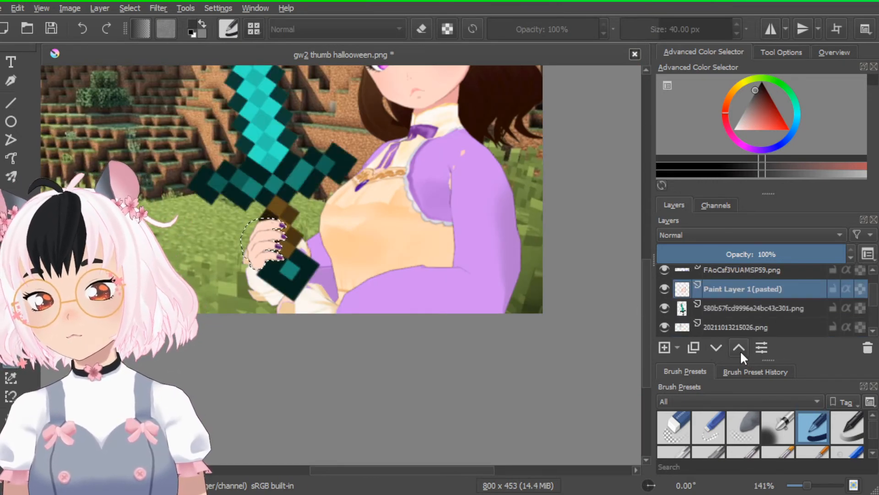
pyautogui.hotkey('ctrl', 'shift', 'a')
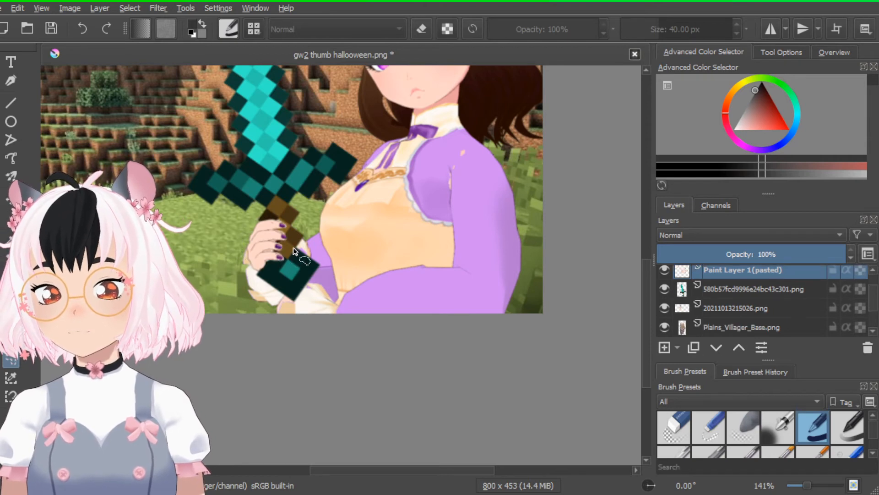
# Adjust the composition by nudging the title down, the character group down and left, and the villager to the right.
pyautogui.scroll(-3, 273, 248)
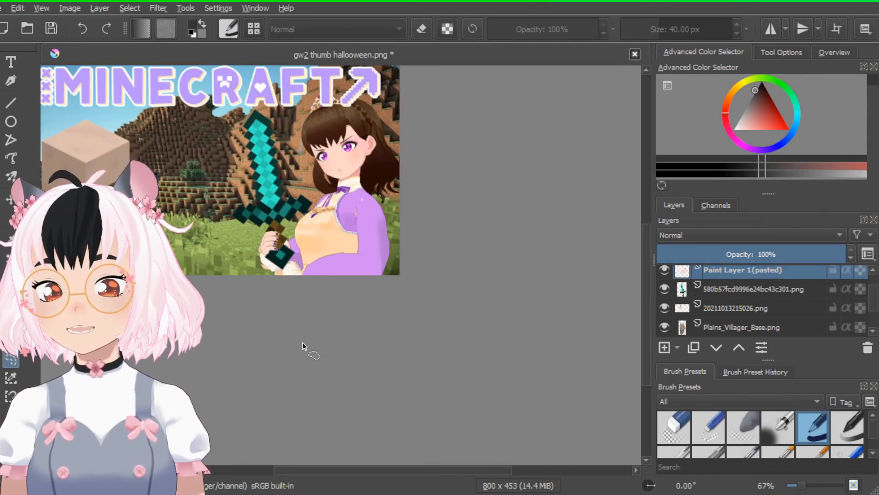
pyautogui.moveTo(355, 469); pyautogui.dragTo(324, 465)
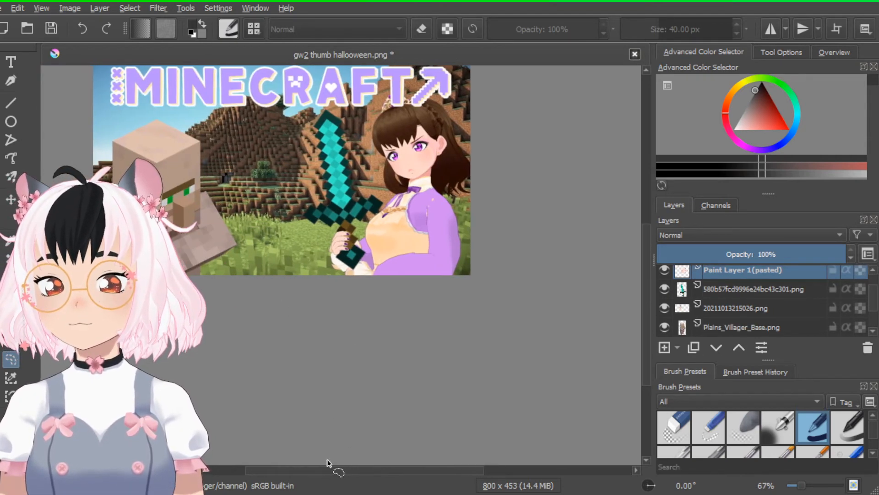
pyautogui.moveTo(647, 236); pyautogui.dragTo(650, 221)
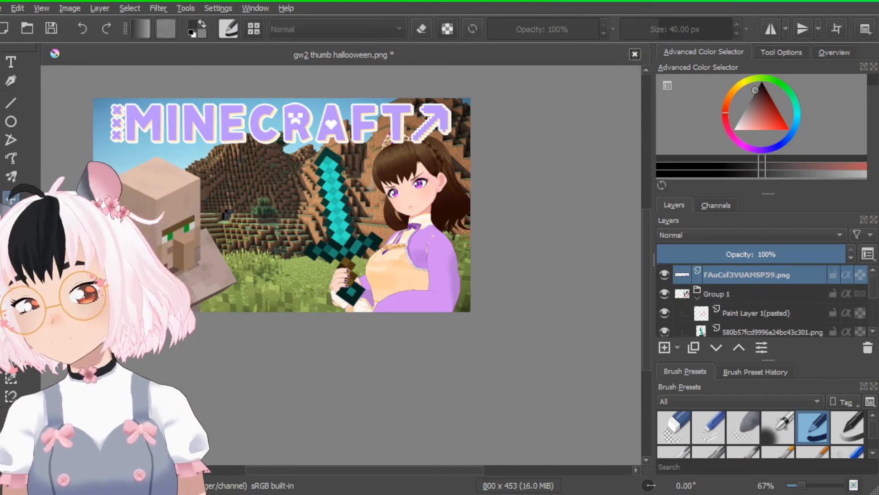
pyautogui.moveTo(332, 125); pyautogui.dragTo(333, 133)
pyautogui.click(721, 294)
pyautogui.moveTo(430, 241); pyautogui.dragTo(415, 259)
pyautogui.click(735, 313)
pyautogui.moveTo(199, 227); pyautogui.dragTo(220, 229)
pyautogui.click(739, 275)
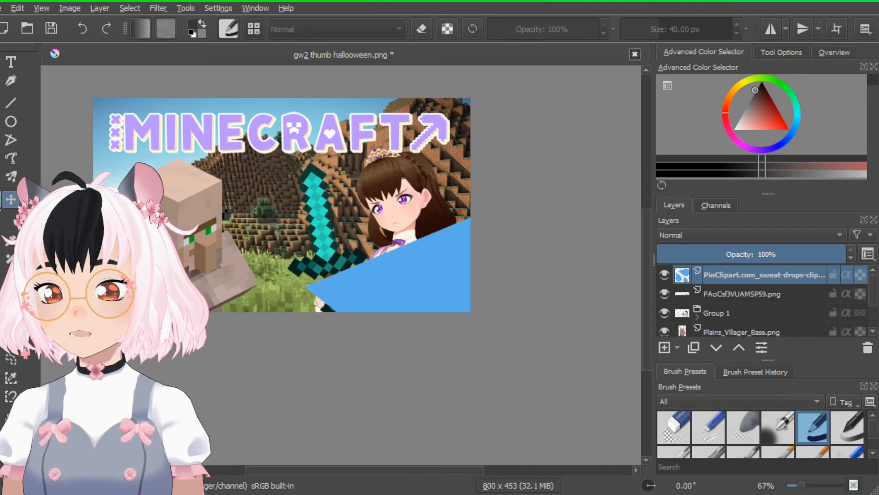
# Scale the blue sweat-drops clipart layer down to a small fraction of the thumbnail's size.
pyautogui.hotkey('ctrl', 't')
pyautogui.scroll(-5, 444, 277)
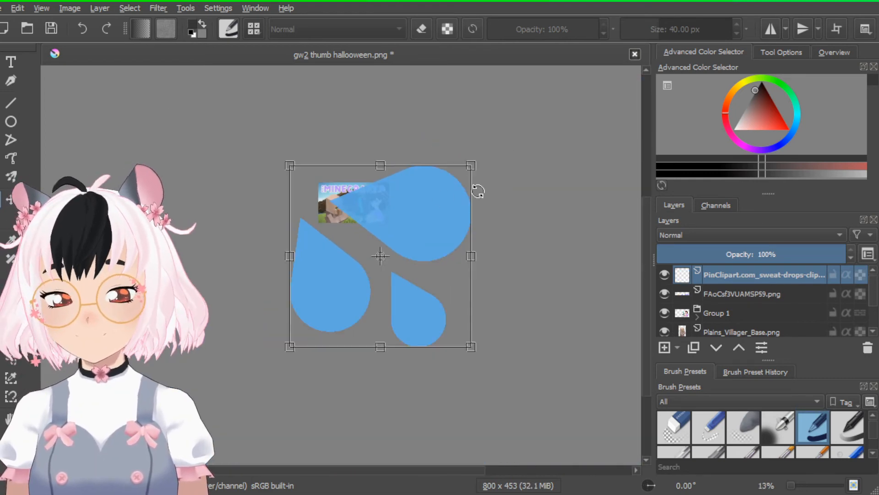
pyautogui.moveTo(472, 166); pyautogui.dragTo(351, 203)
pyautogui.scroll(4, 344, 202)
pyautogui.moveTo(466, 173); pyautogui.dragTo(379, 252)
pyautogui.press('Return')
# Tilt the sweat drops and place them on the side of the villager's head.
pyautogui.moveTo(397, 212)
pyautogui.mouseDown()
pyautogui.moveTo(352, 233)
pyautogui.moveTo(357, 245)
pyautogui.moveTo(374, 185)
pyautogui.moveTo(347, 206)
pyautogui.moveTo(374, 206)
pyautogui.moveTo(356, 185)
pyautogui.moveTo(409, 186)
pyautogui.moveTo(399, 200)
pyautogui.mouseUp()
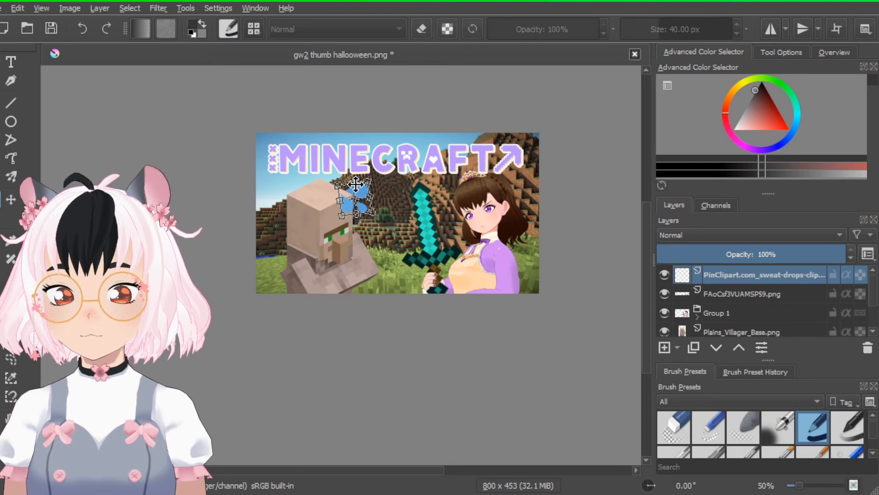
pyautogui.press('Return')
pyautogui.click(383, 177)
pyautogui.moveTo(378, 161)
pyautogui.mouseDown()
pyautogui.moveTo(375, 215)
pyautogui.moveTo(316, 193)
pyautogui.moveTo(295, 214)
pyautogui.mouseUp()
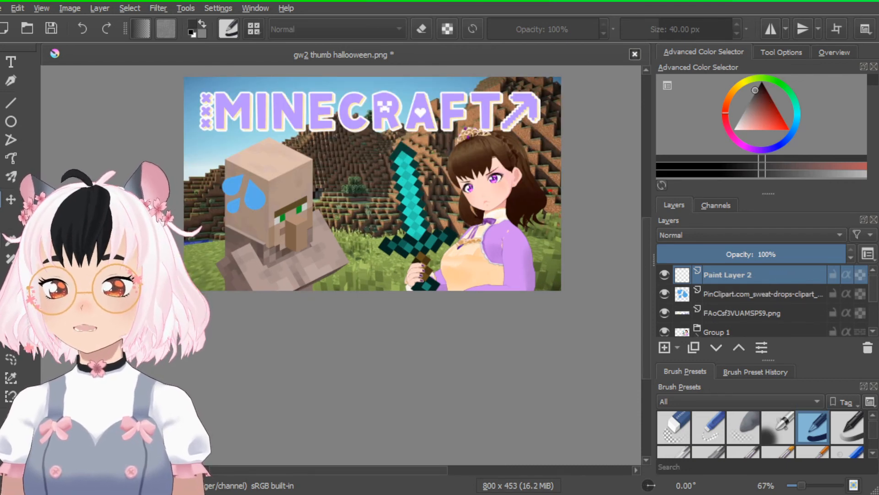
# Sample the dark brown of the villager's brow, set the brush size to 4.12 px, and paint two thin curved eyebrows above its eyes.
pyautogui.scroll(4, 270, 227)
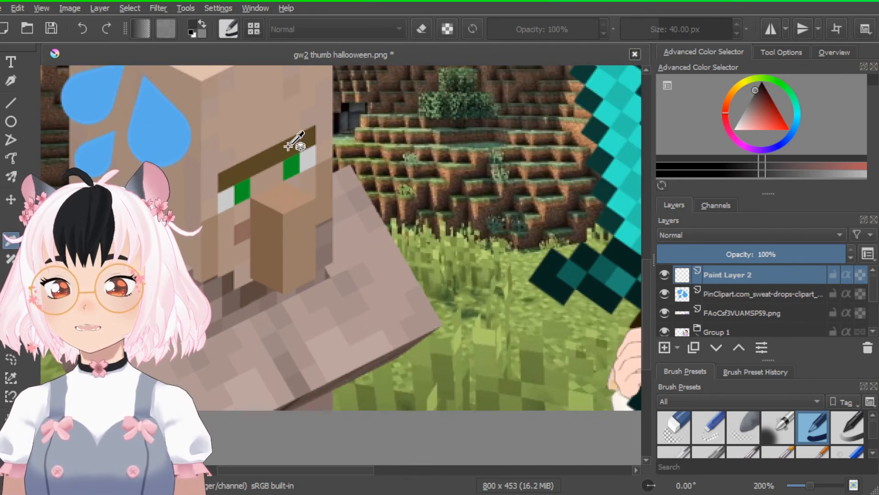
pyautogui.keyDown('ctrl'); pyautogui.click(293, 139); pyautogui.keyUp('ctrl')
pyautogui.click(10, 104)
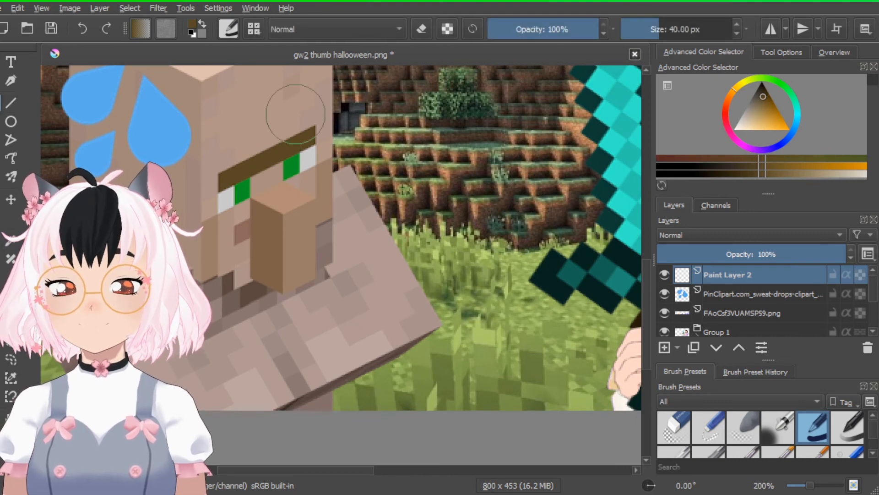
pyautogui.click(638, 29)
pyautogui.moveTo(276, 125); pyautogui.dragTo(320, 112)
pyautogui.moveTo(210, 149); pyautogui.dragTo(249, 129)
pyautogui.scroll(-4, 383, 154)
pyautogui.moveTo(646, 265); pyautogui.dragTo(645, 234)
pyautogui.moveTo(366, 471); pyautogui.dragTo(400, 470)
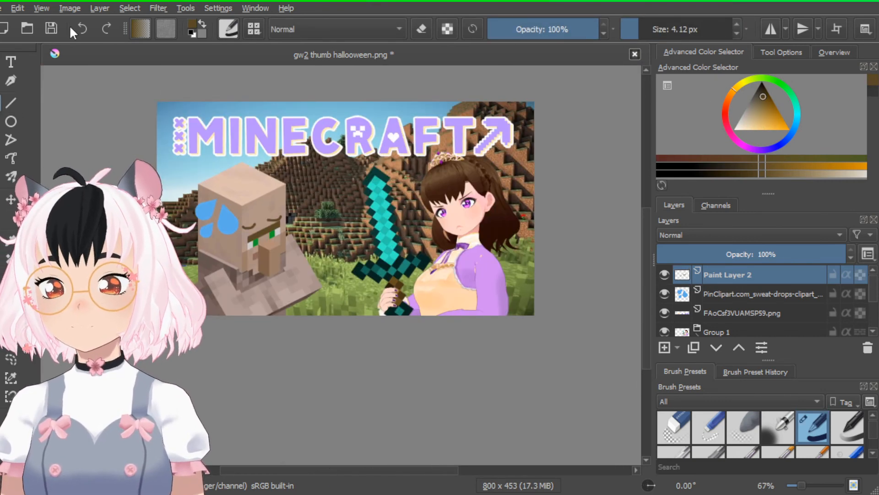
# Erase the villager's left-hand painted eyebrow and repaint it as a curve with its inner end hooked upward.
pyautogui.scroll(5, 257, 213)
pyautogui.click(420, 31)
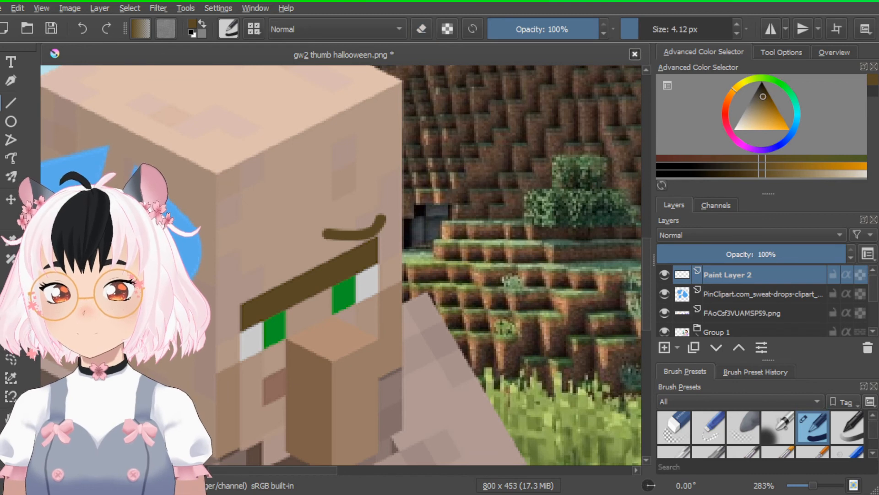
pyautogui.click(421, 33)
pyautogui.scroll(-4, 332, 257)
pyautogui.scroll(1, 558, 212)
pyautogui.scroll(3, 201, 276)
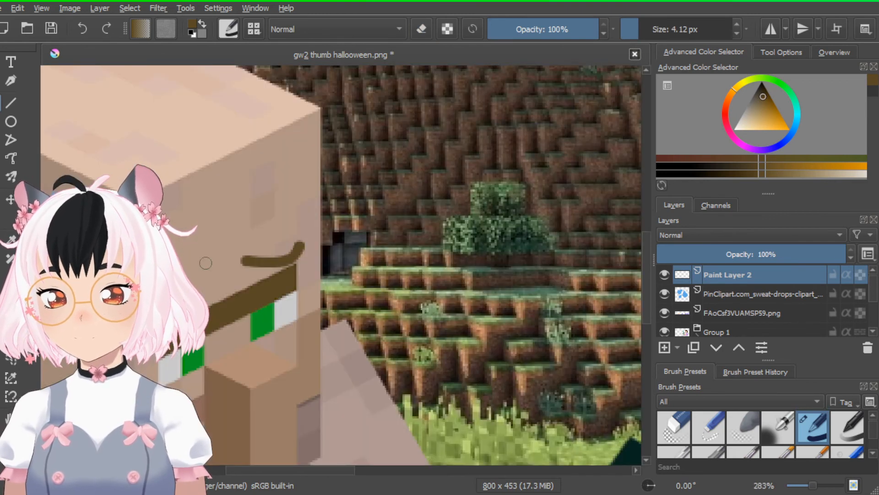
pyautogui.scroll(-4, 200, 275)
pyautogui.scroll(1, 312, 343)
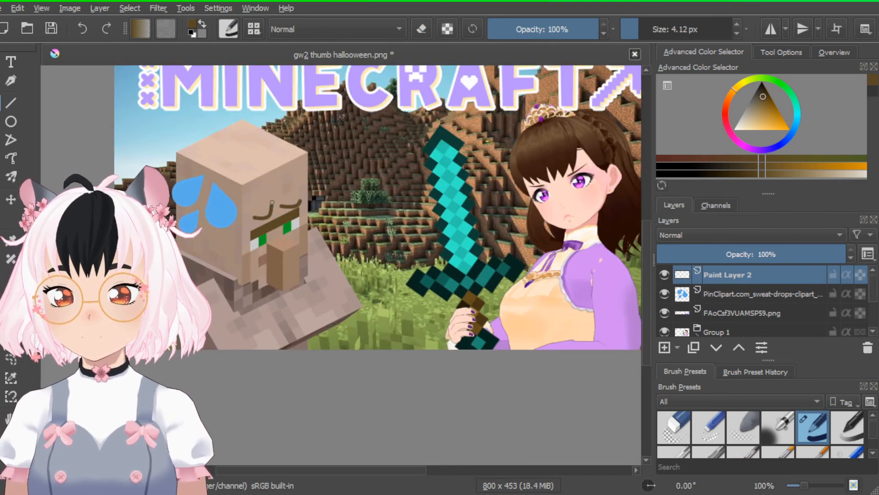
# Erase the villager's right-hand painted eyebrow and repaint it as a mirrored curve, raised at the inner end for a worried look.
pyautogui.scroll(-1, 271, 207)
pyautogui.scroll(3, 296, 197)
pyautogui.click(421, 30)
pyautogui.moveTo(242, 224)
pyautogui.mouseDown()
pyautogui.moveTo(263, 229)
pyautogui.moveTo(282, 215)
pyautogui.moveTo(271, 223)
pyautogui.mouseUp()
pyautogui.click(422, 31)
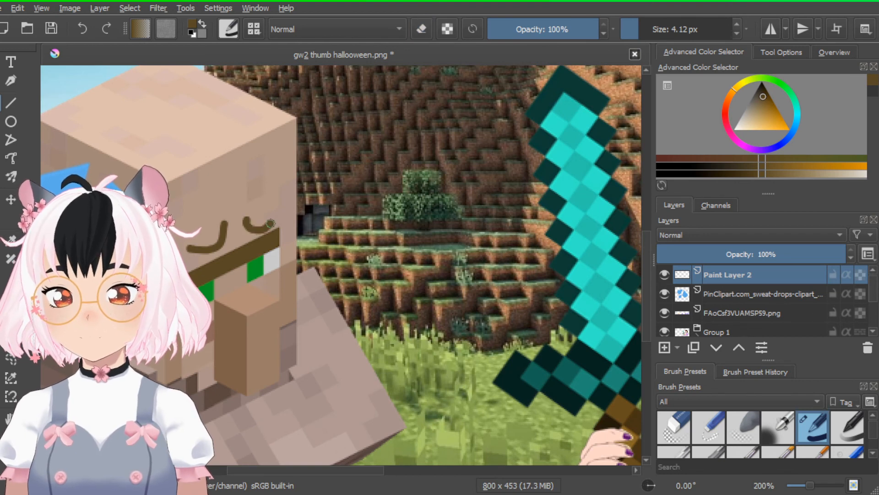
pyautogui.scroll(-2, 271, 224)
pyautogui.scroll(-1, 344, 395)
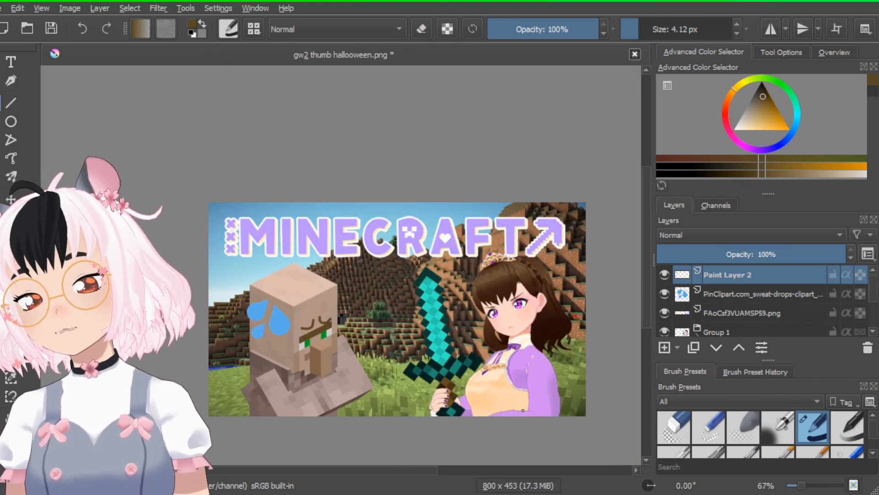
# Save the layered thumbnail document as Minecraft Pie Thumb.kra.
pyautogui.moveTo(403, 471); pyautogui.dragTo(437, 471)
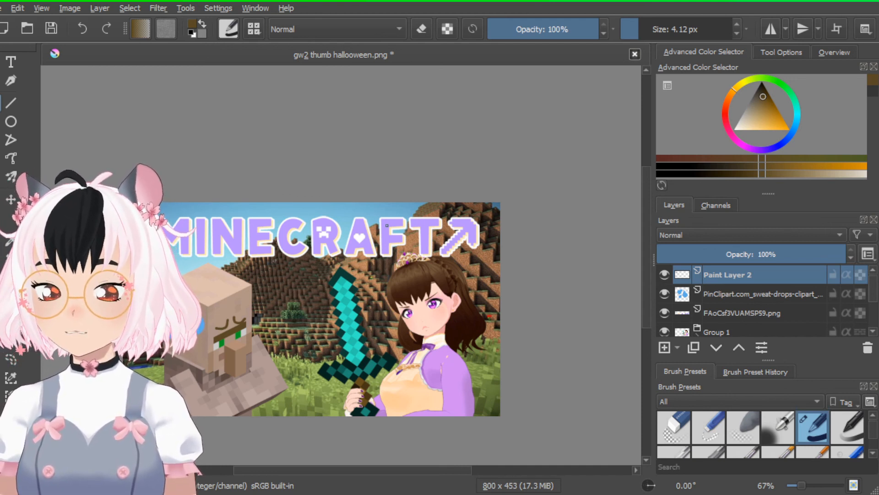
pyautogui.press('Return')
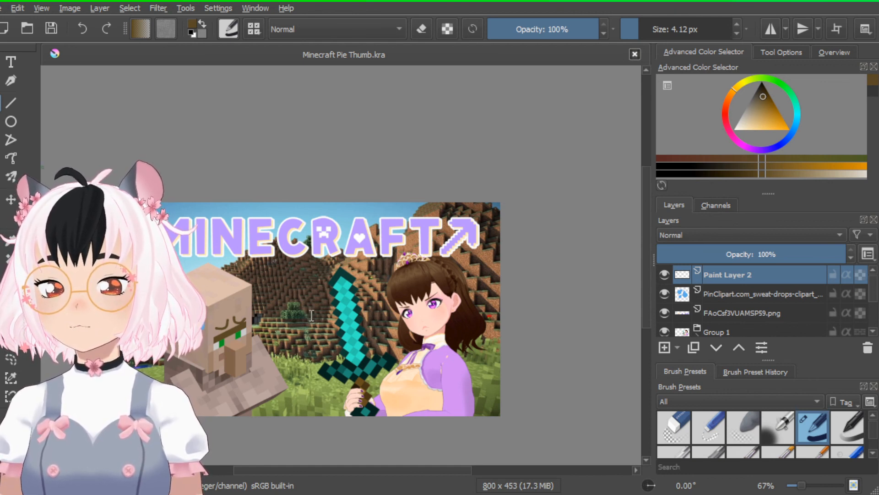
pyautogui.hotkey('ctrl', 's')
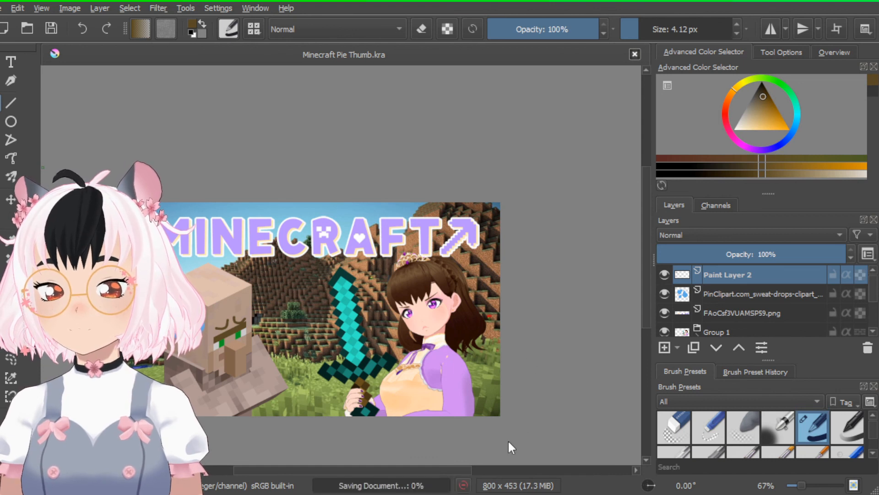